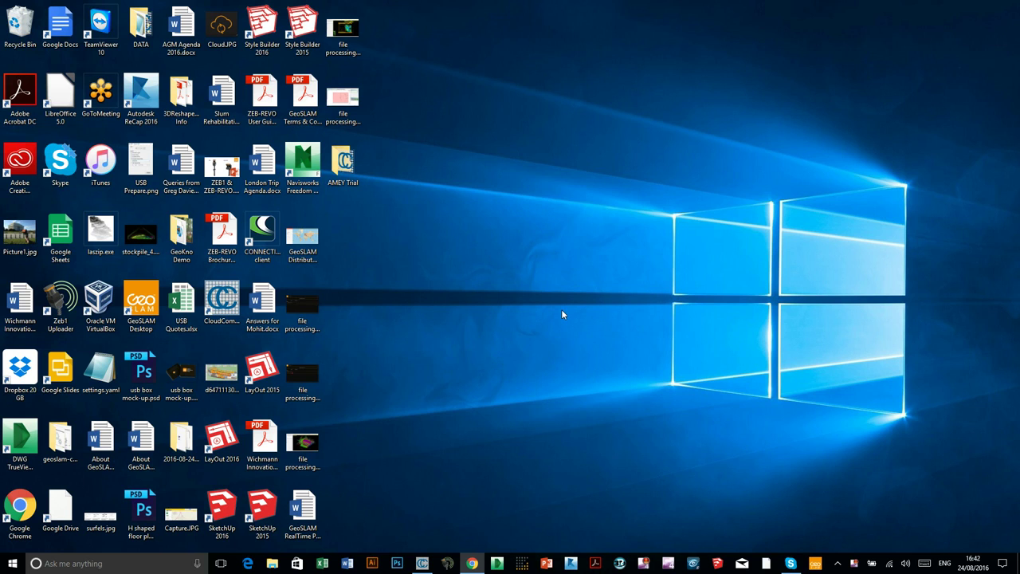
Launch GeoSLAM Desktop from the taskbar and enlarge its window over most of the screen
click(815, 563)
click(816, 563)
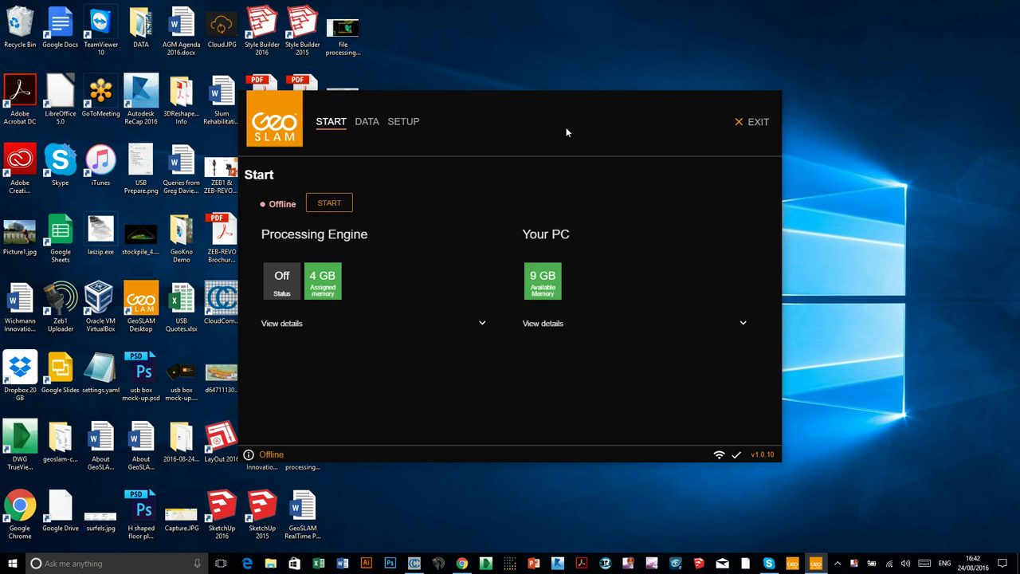
drag(579, 108, 412, 35)
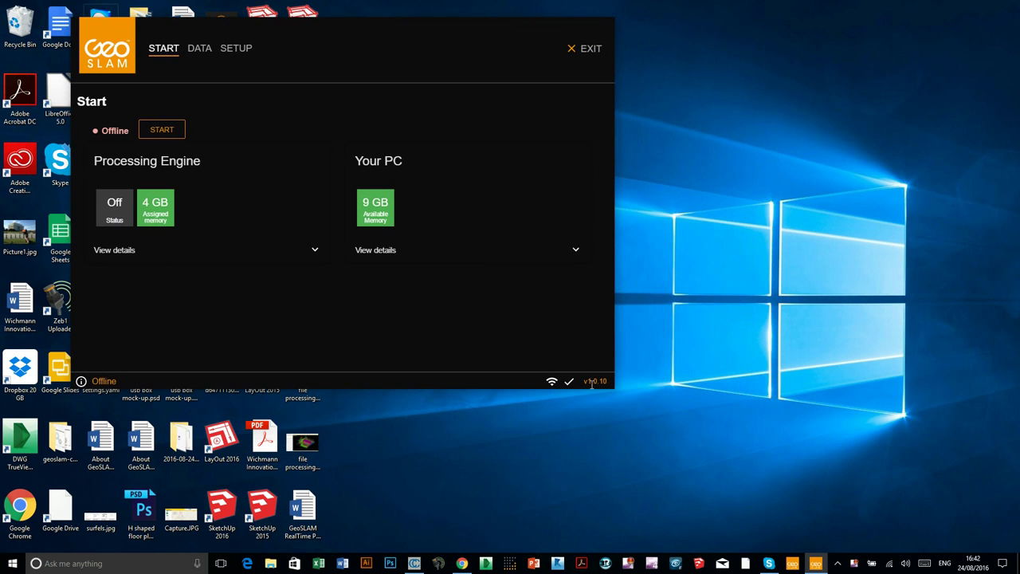
drag(612, 388, 998, 546)
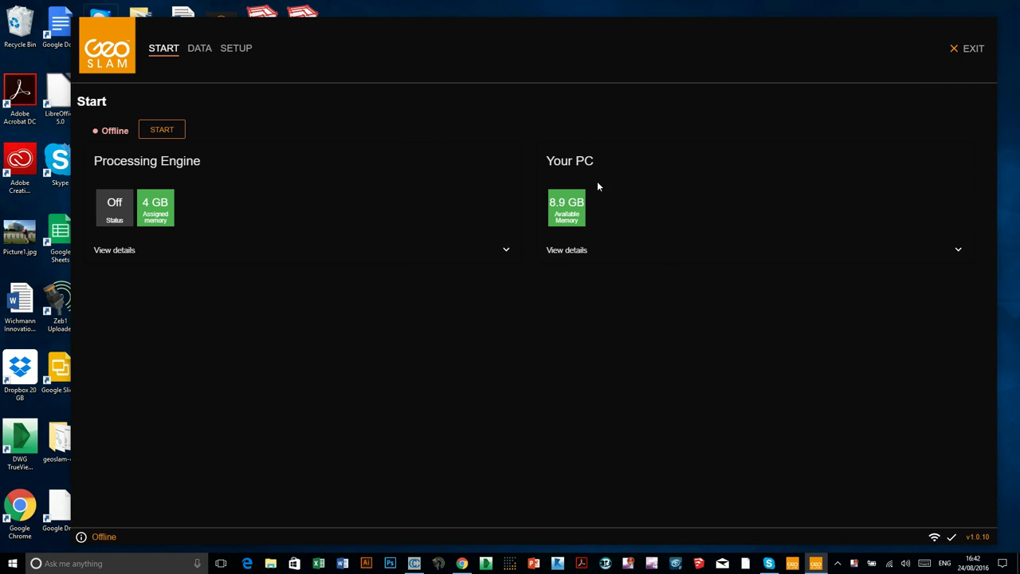
drag(471, 31, 429, 39)
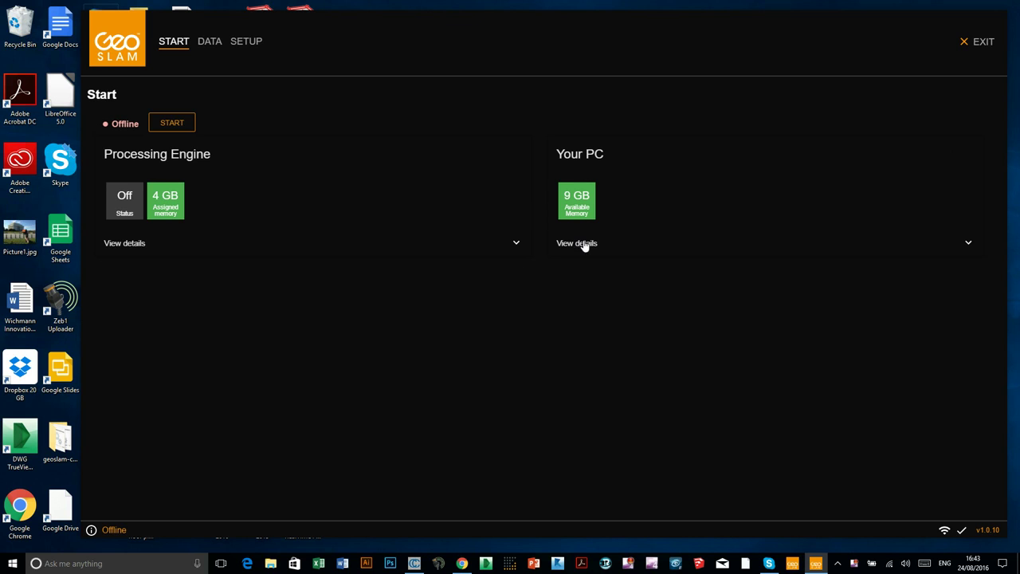
Expand the Your PC and Processing Engine details, then maximize the GeoSLAM Desktop window
click(966, 243)
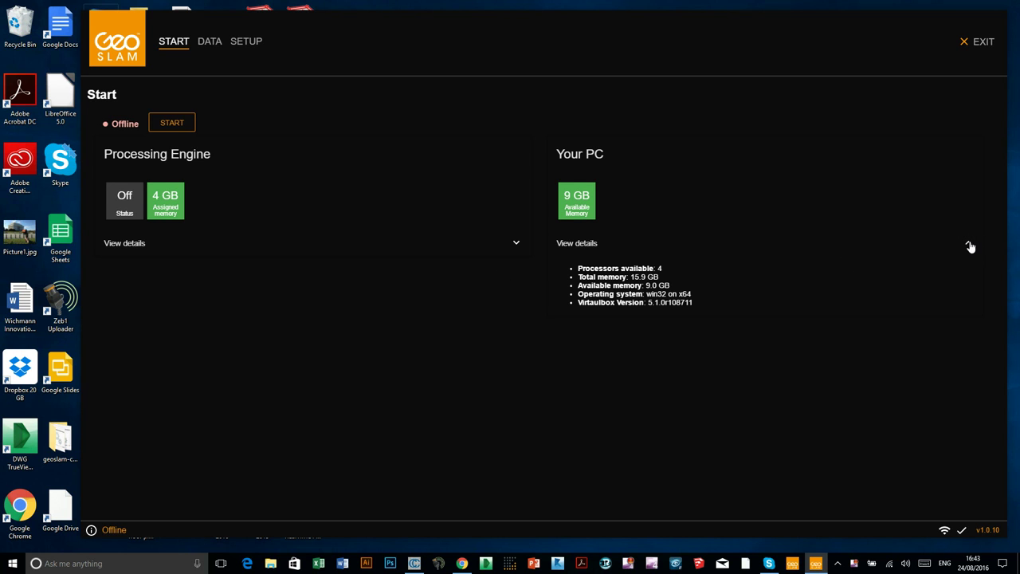
click(969, 244)
click(969, 246)
click(517, 244)
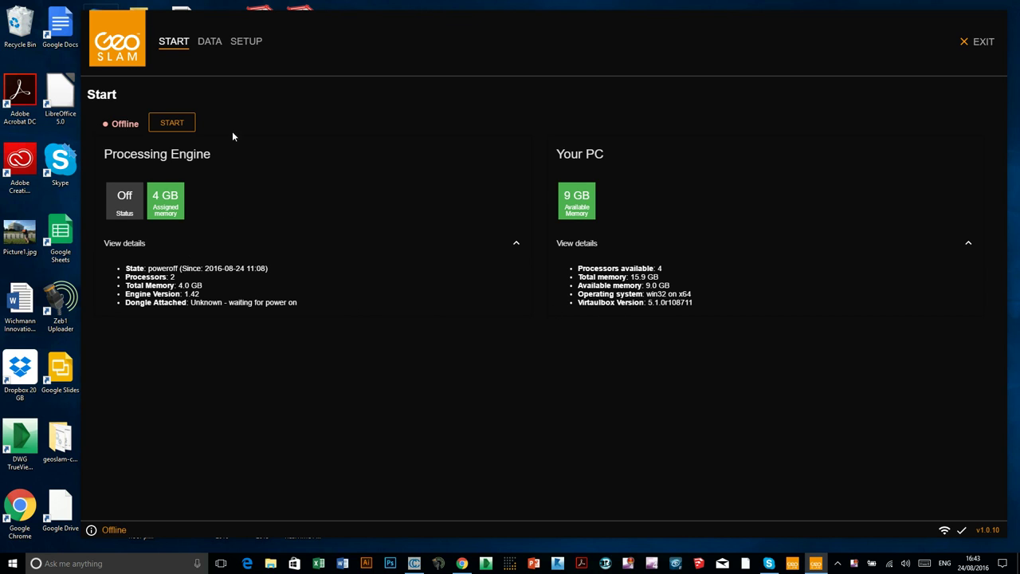
double_click(324, 39)
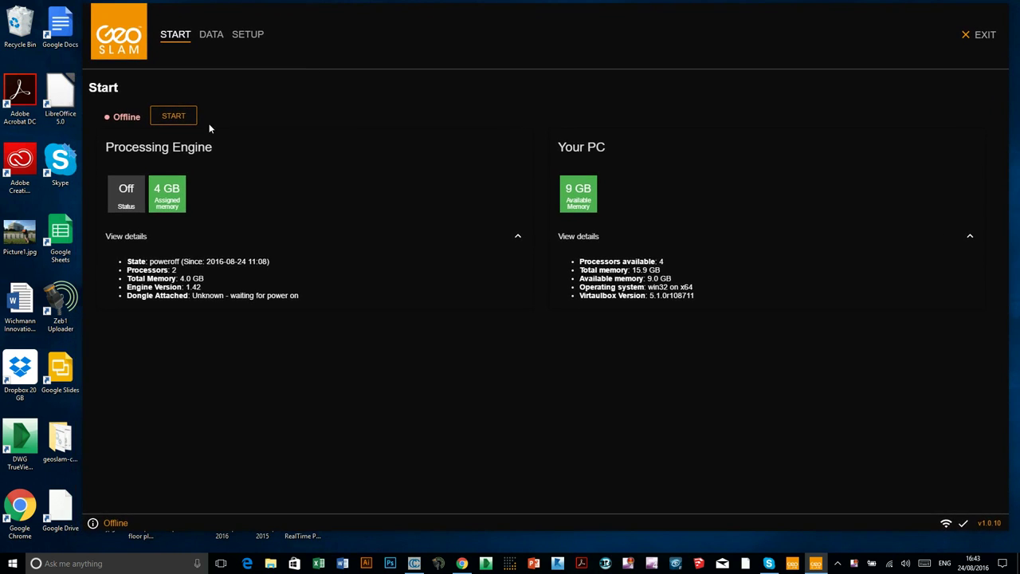
mouse_move(304, 36)
mouse_down()
mouse_move(322, 35)
mouse_move(294, 46)
mouse_up()
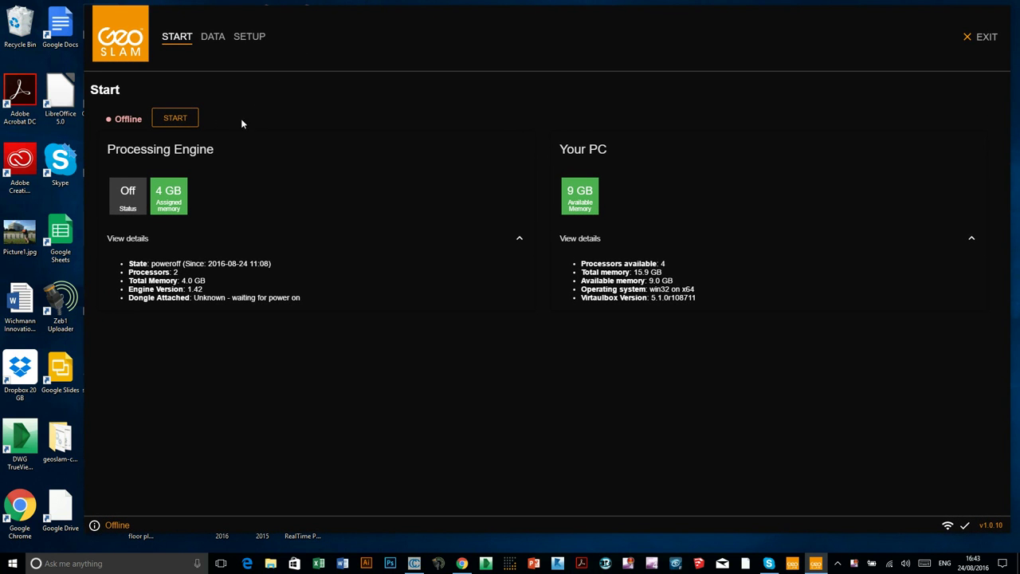
Start the processing engine and let its startup log reach 100%
click(183, 121)
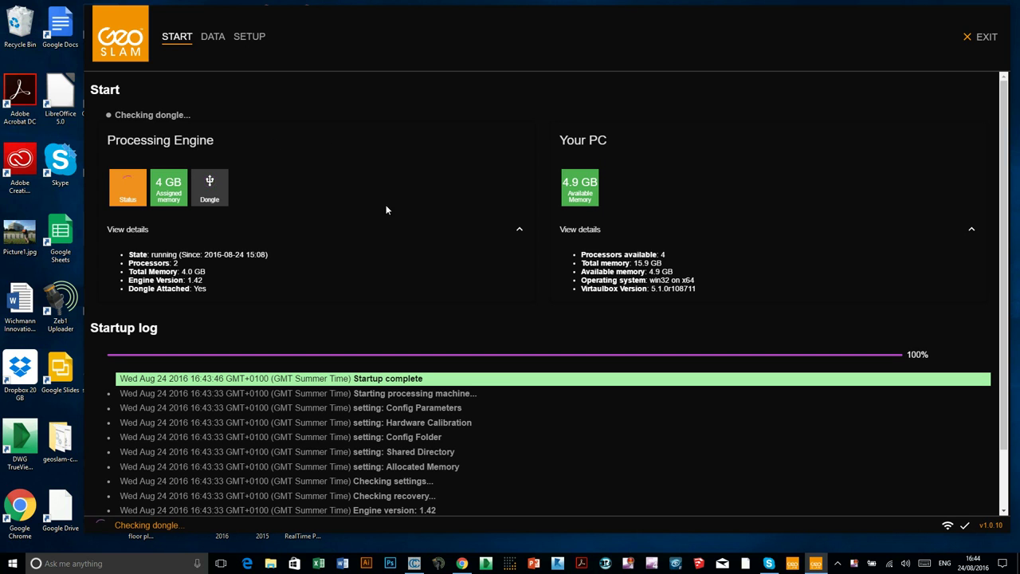
View the office scan and 'Data processed' tweet images on GeoSLAM's Twitter feed, then minimize Chrome
click(462, 563)
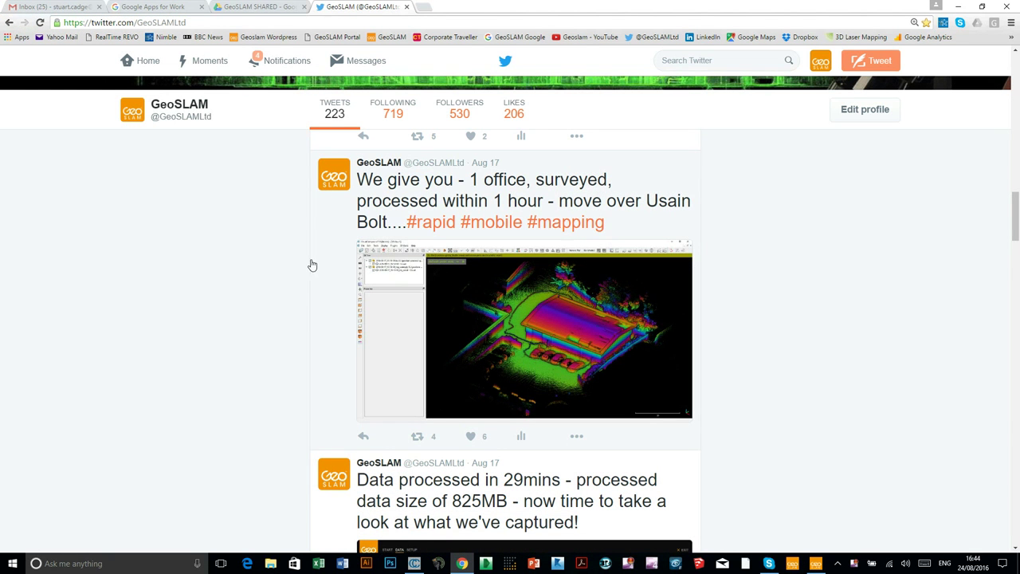
scroll(451, 266, down, 3)
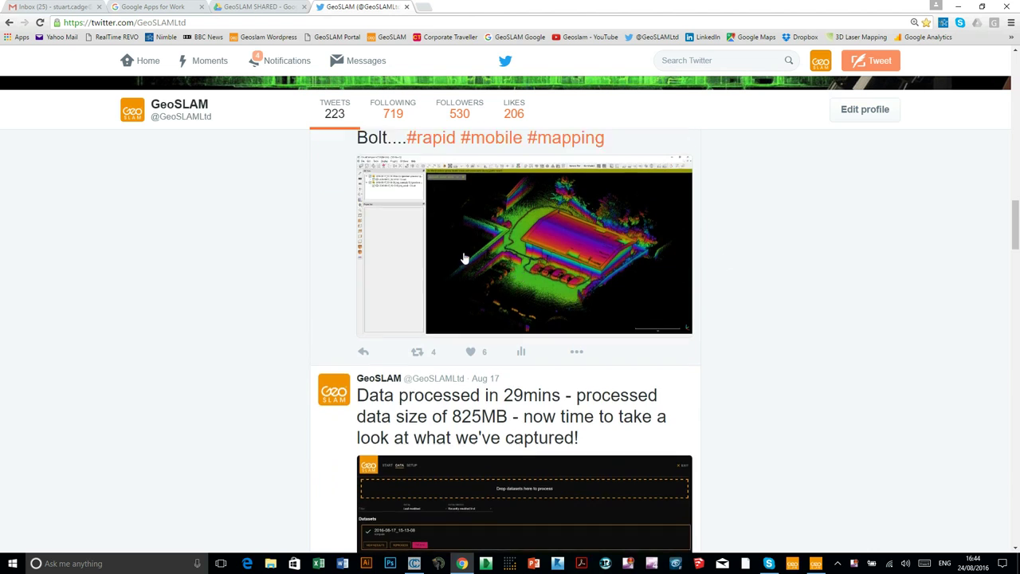
click(503, 230)
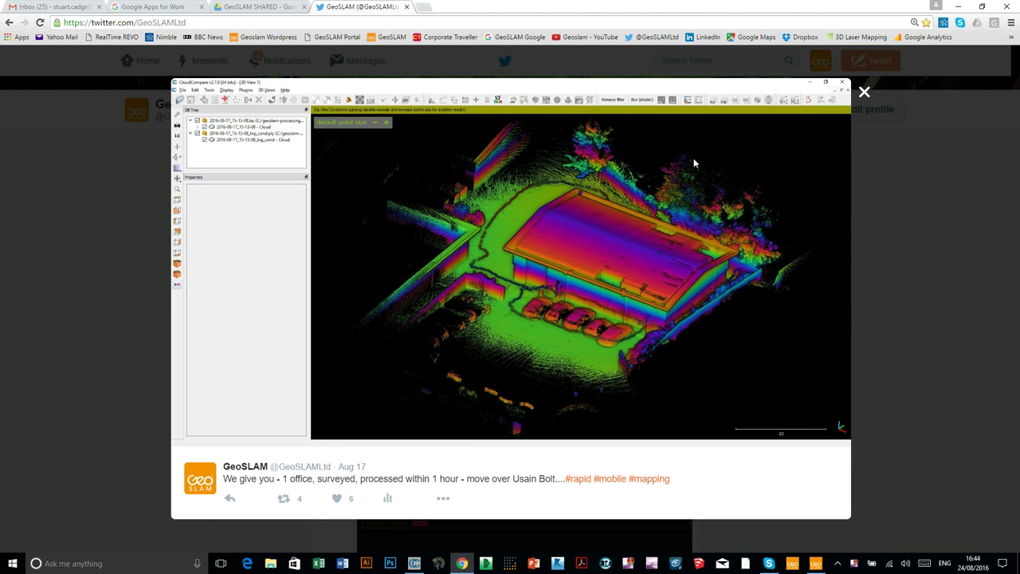
click(864, 93)
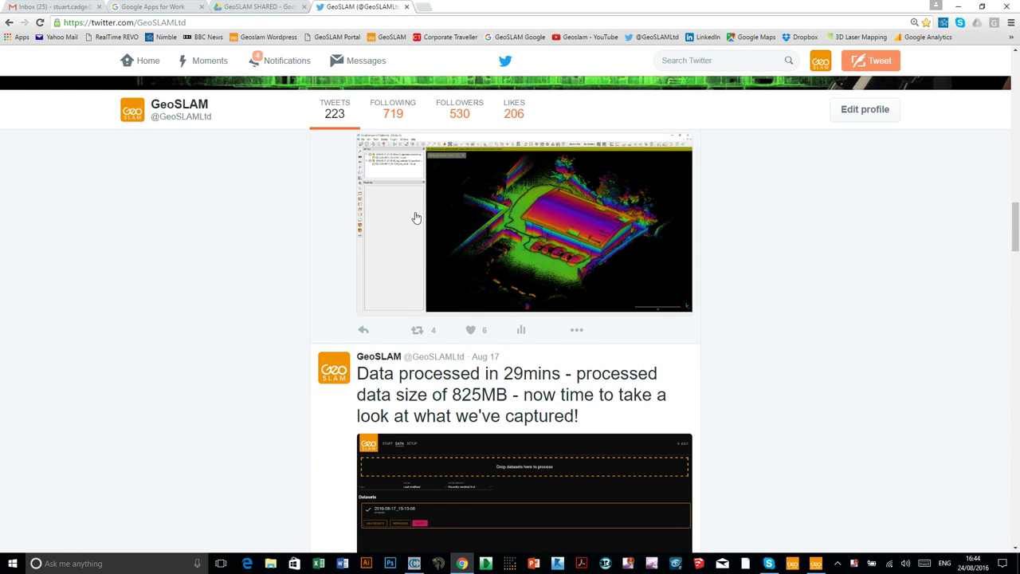
scroll(415, 223, down, 3)
click(466, 290)
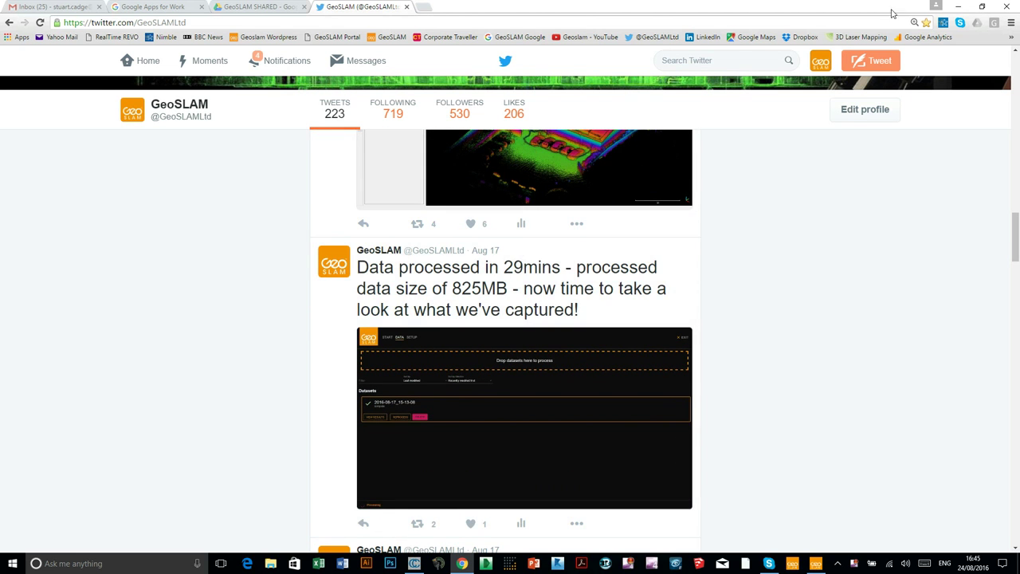
click(958, 7)
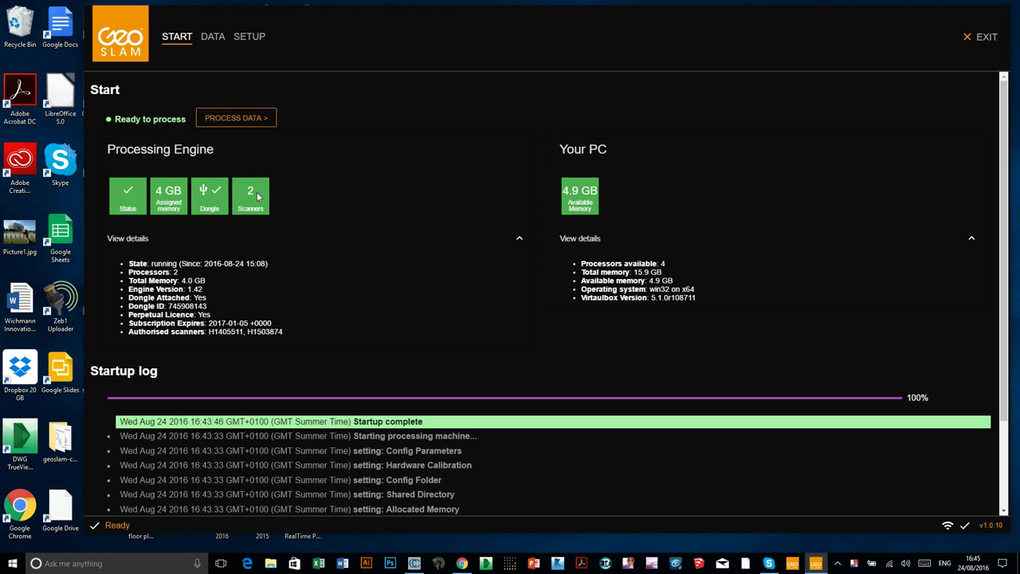
Open the Data page with its 5 completed datasets and narrow GeoSLAM to the right half
click(237, 118)
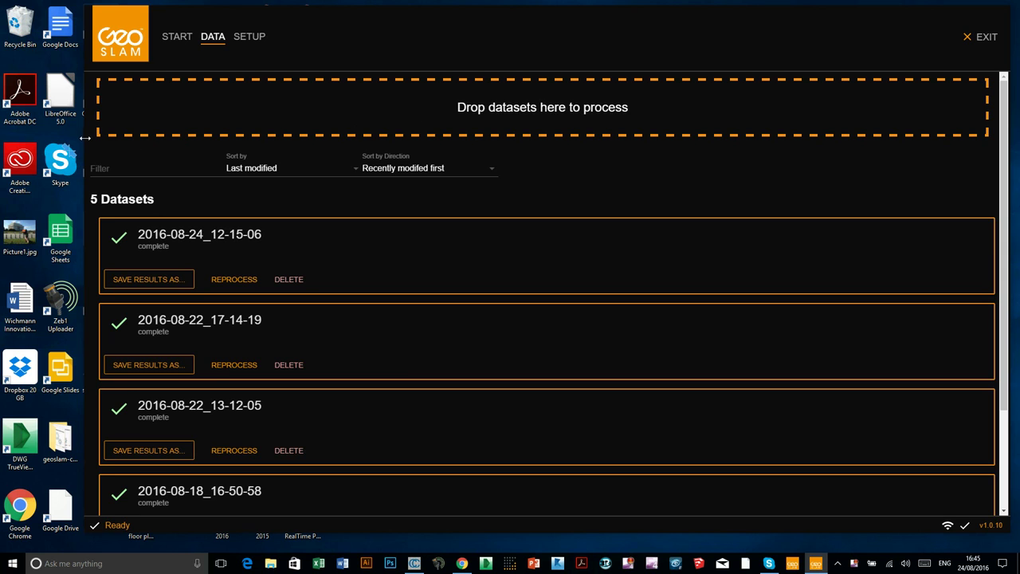
drag(85, 138, 498, 120)
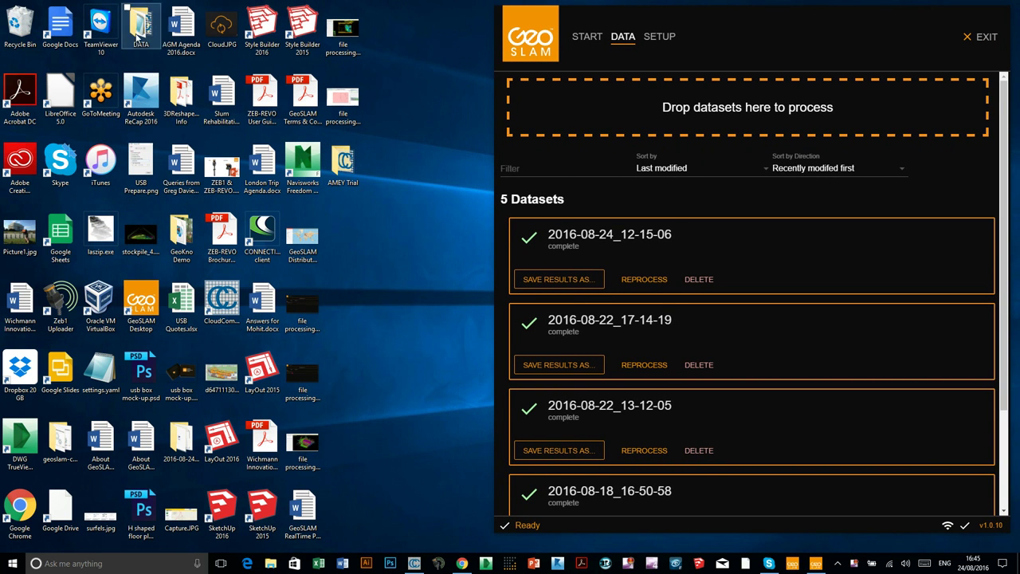
Open the KINGSTON (F:) drive in File Explorer and fit the window to the left half
double_click(181, 94)
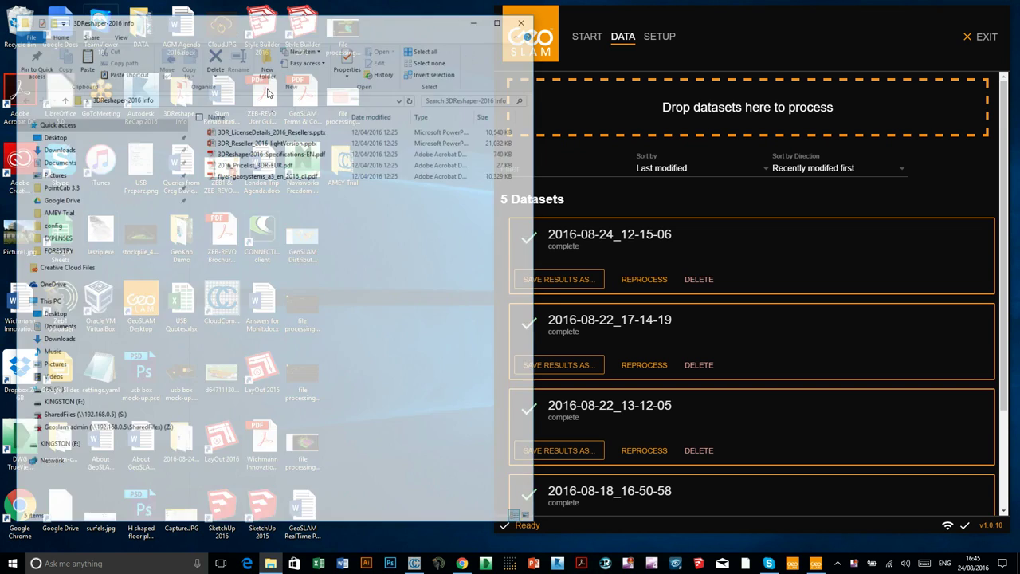
click(64, 404)
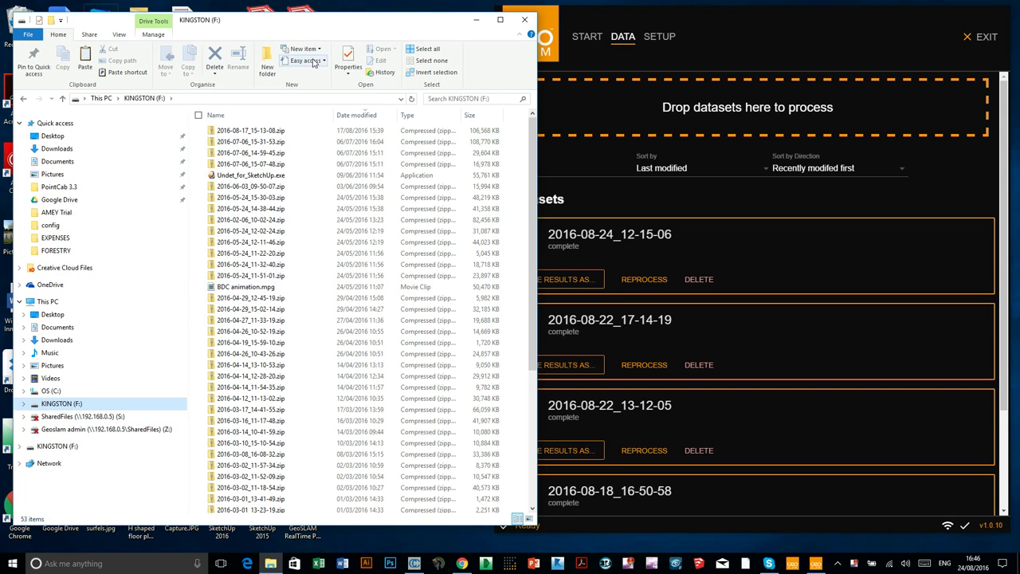
drag(317, 32, 303, 20)
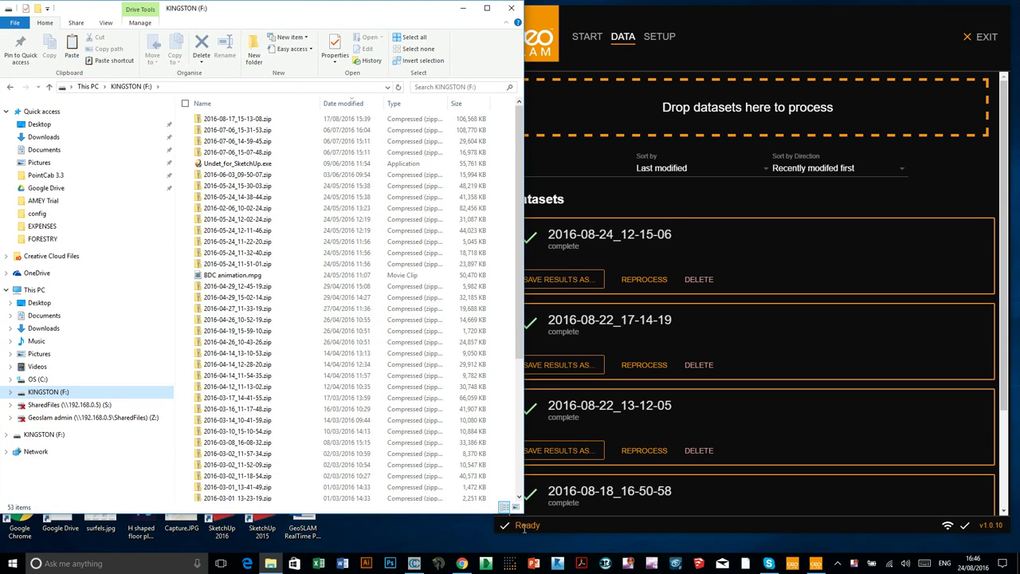
drag(522, 514, 488, 538)
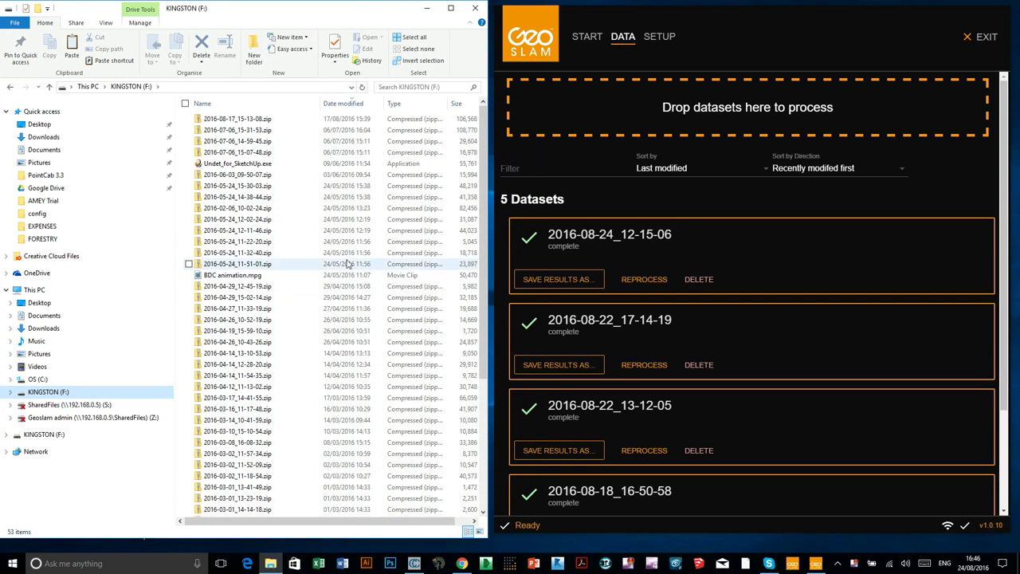
Drop 2016-08-17_15-13-08.zip onto GeoSLAM's 'Drop datasets here to process' area
click(227, 120)
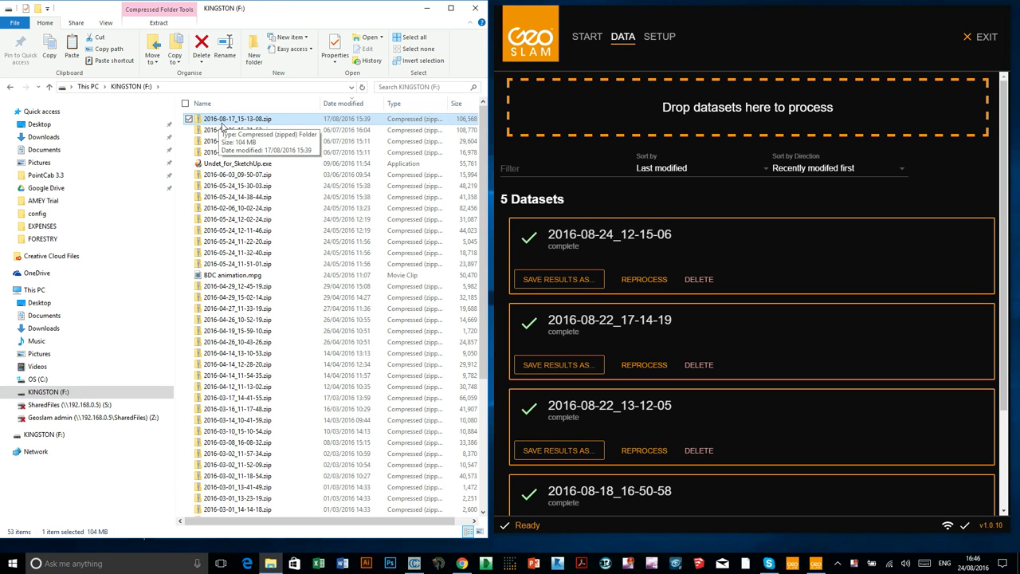
drag(488, 136, 499, 133)
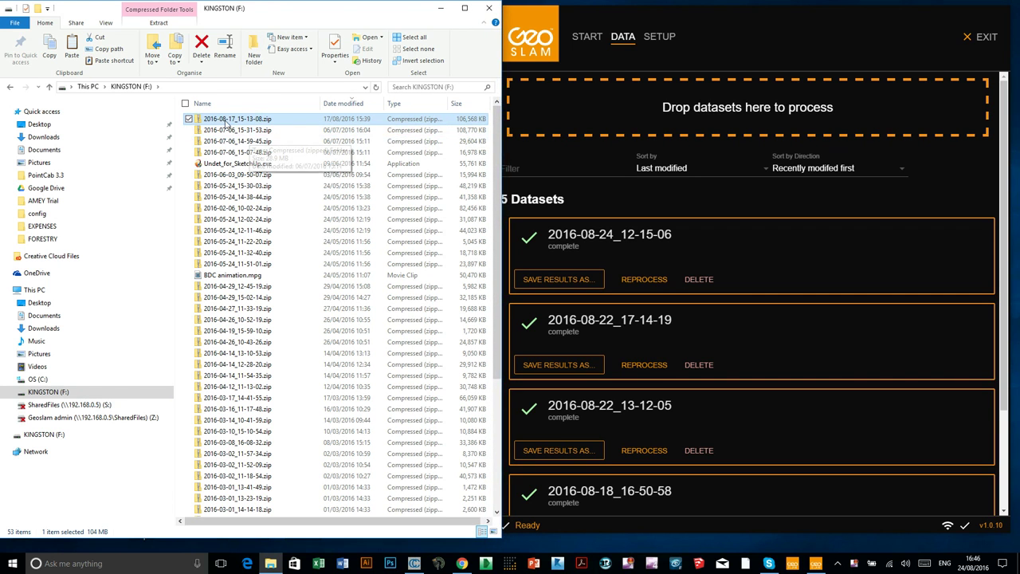
drag(212, 119, 628, 113)
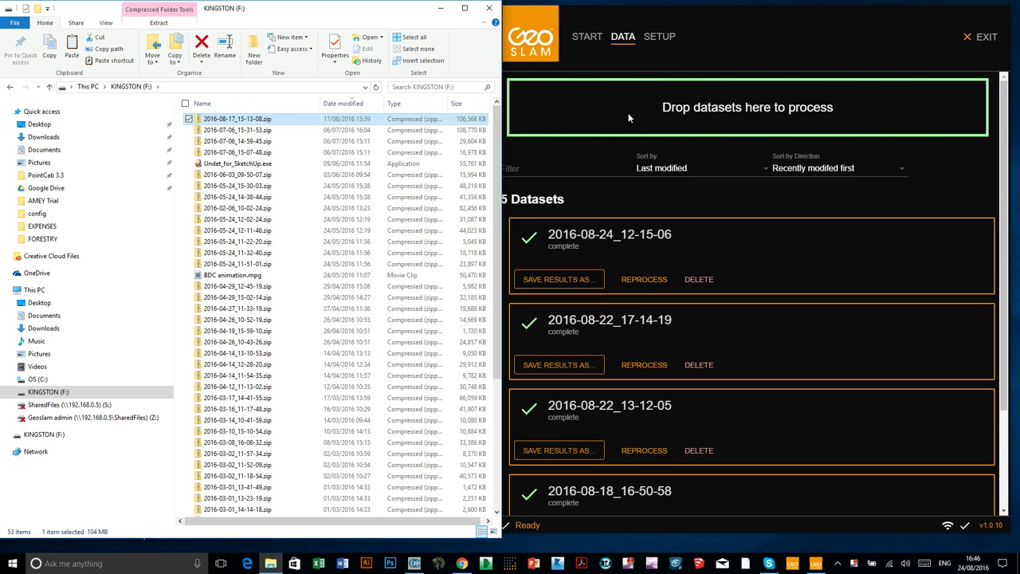
drag(536, 219, 627, 92)
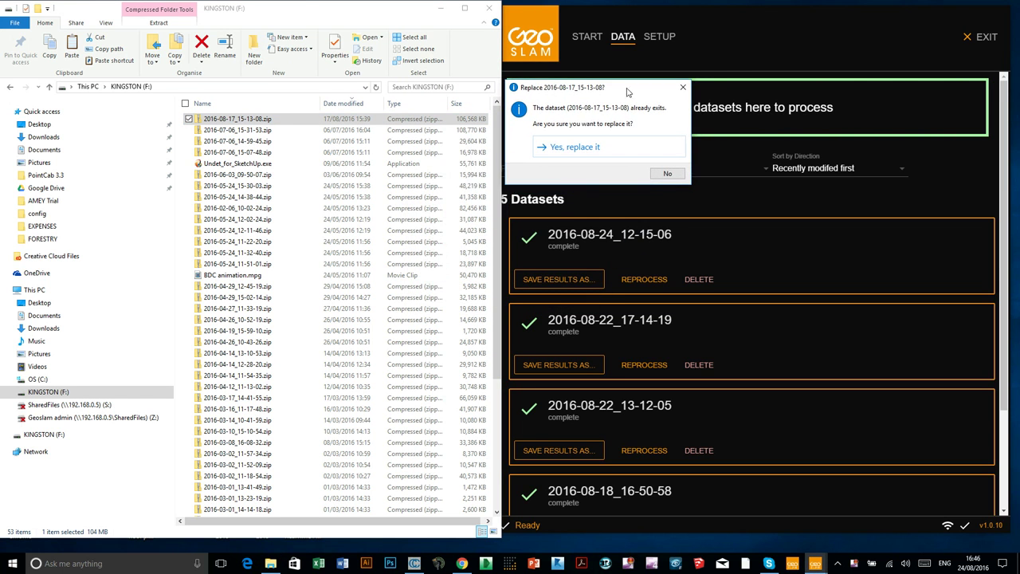
Confirm replacing the 2016-08-17_15-13-08 dataset and widen GeoSLAM over Explorer while it processes
click(576, 149)
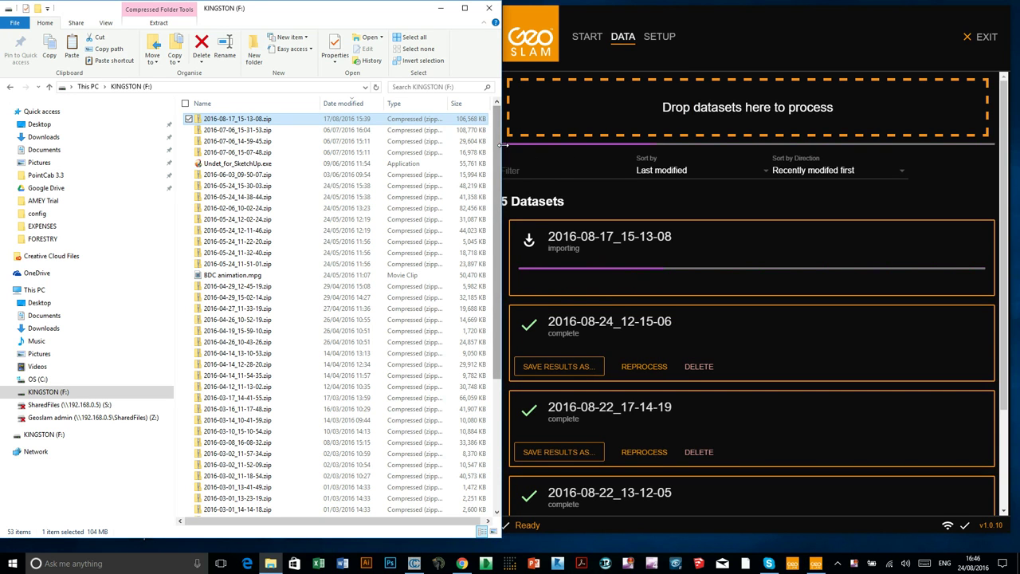
drag(501, 148, 455, 148)
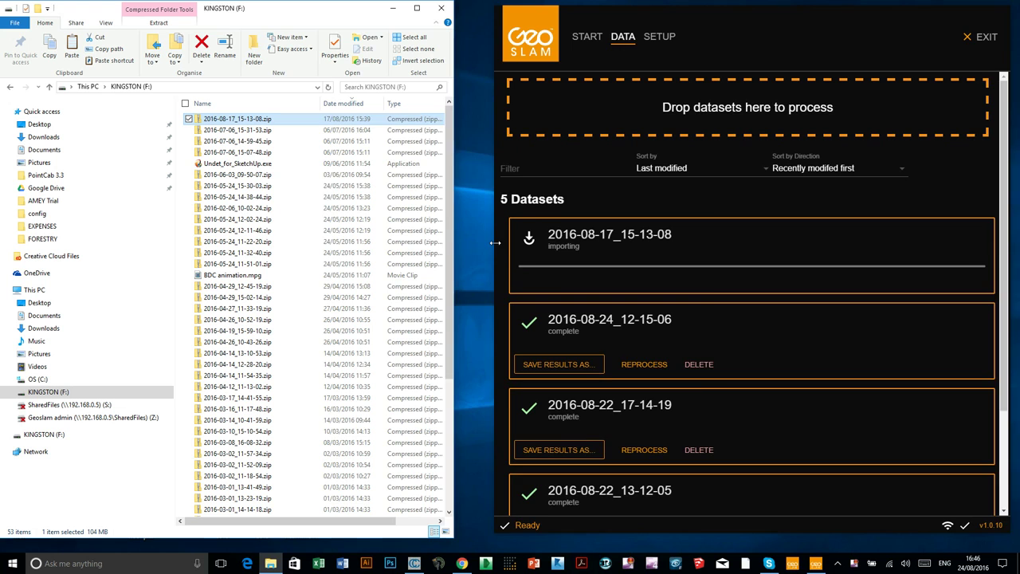
drag(495, 242, 8, 234)
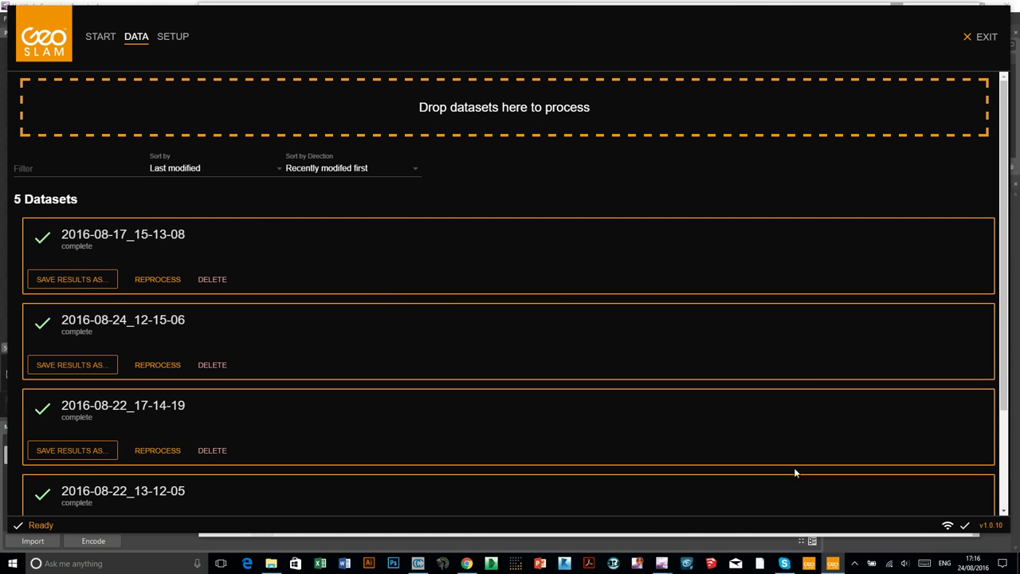
Scroll the dataset list and choose Save Results As on the 2016-08-17_15-13-08 dataset
mouse_move(972, 565)
scroll(142, 259, down, 3)
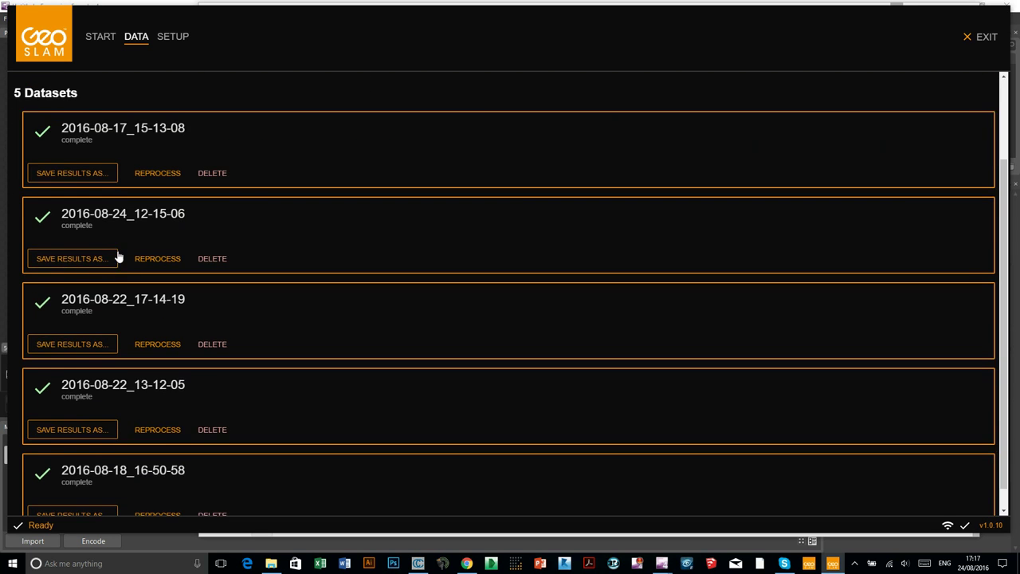
scroll(115, 297, up, 3)
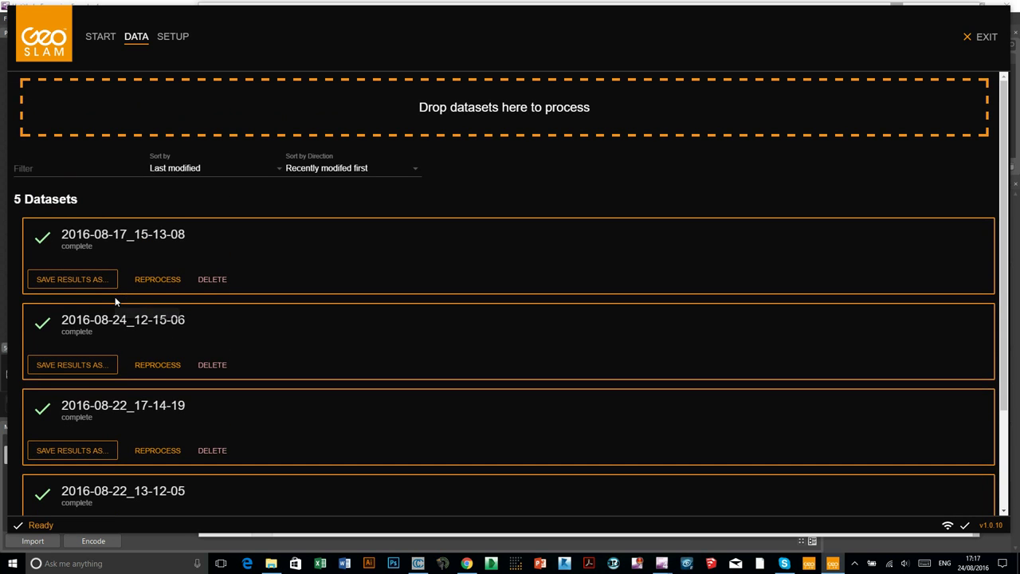
scroll(119, 280, down, 3)
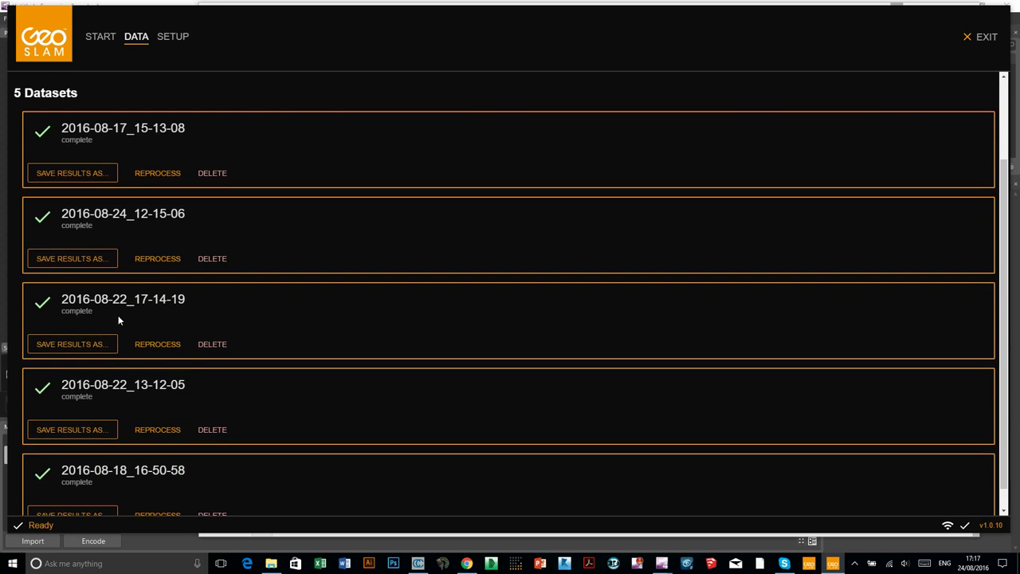
scroll(118, 317, up, 3)
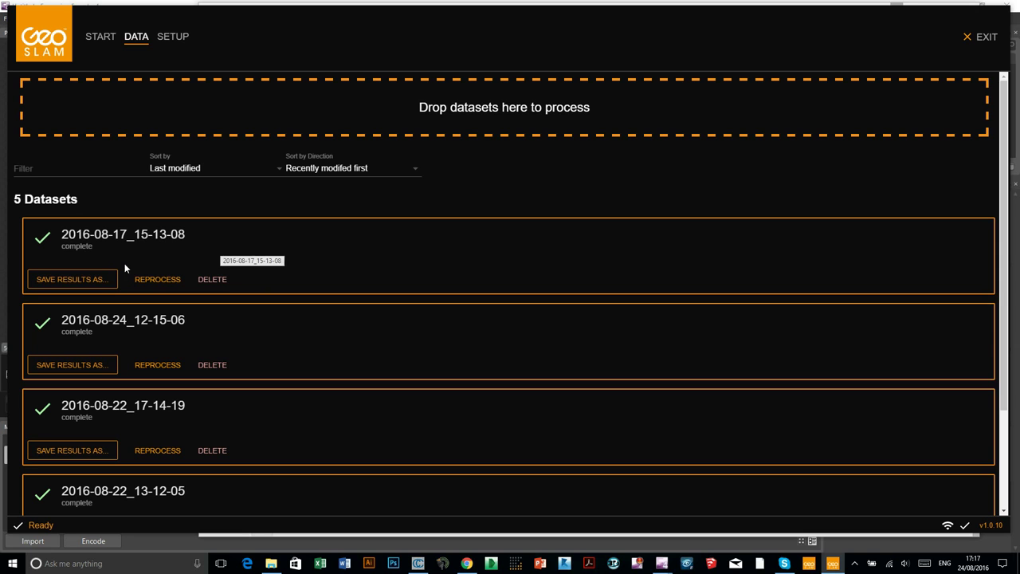
click(71, 280)
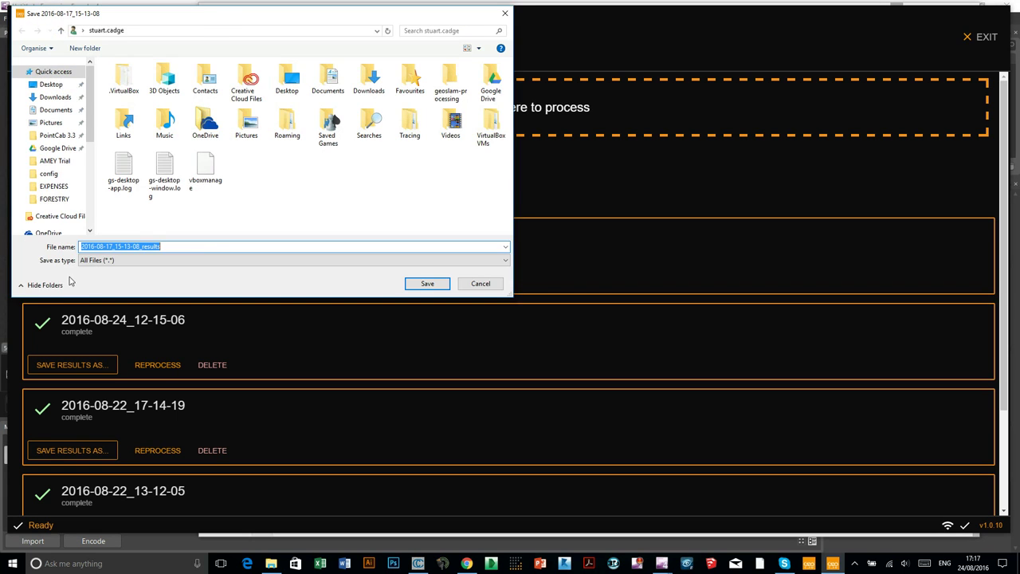
Save the results to the Desktop as 2016-08-17_15-13-08_results, then narrow the GeoSLAM window
drag(252, 16, 317, 22)
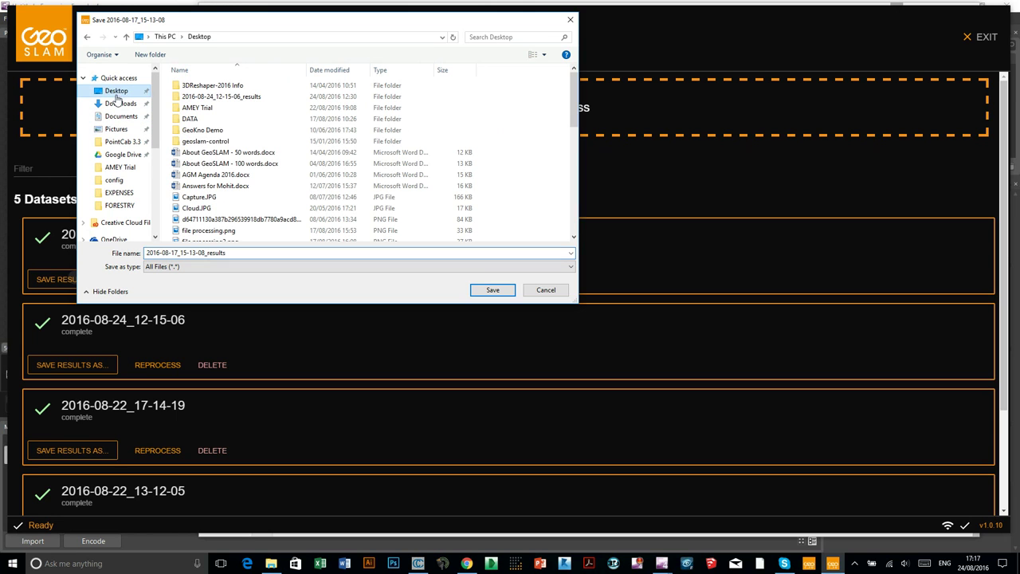
click(494, 290)
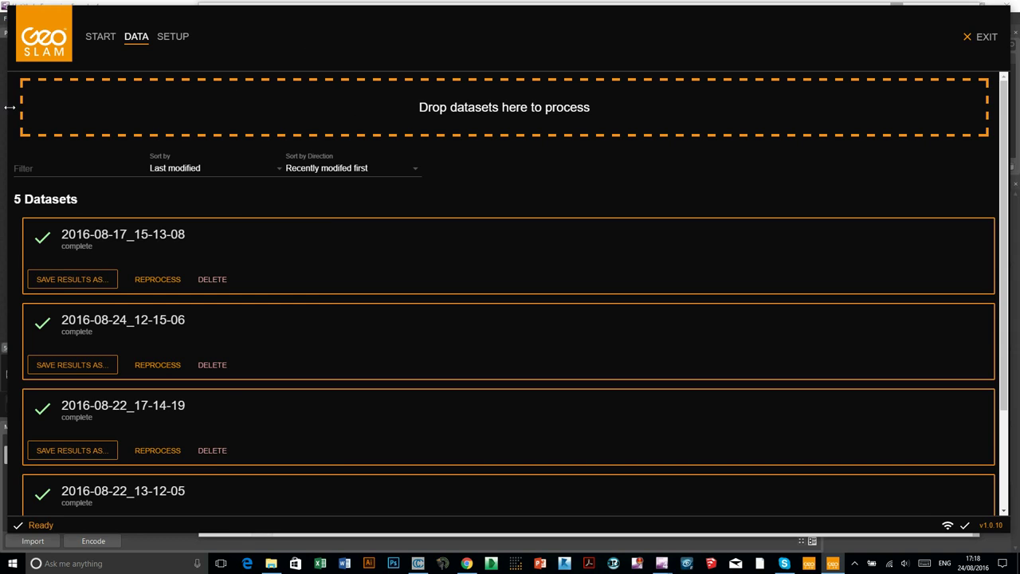
drag(10, 107, 448, 107)
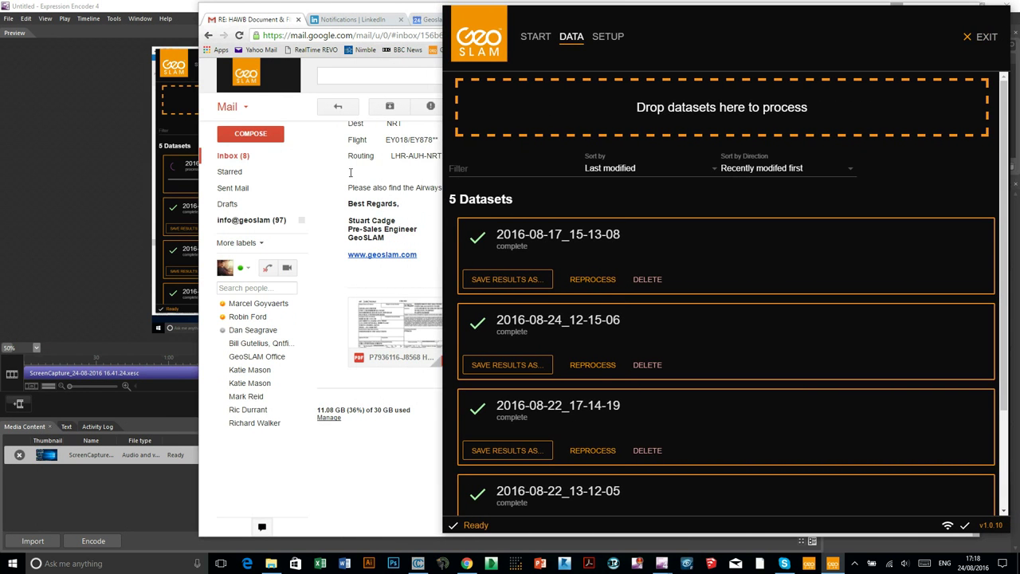
Minimize Expression Encoder and show the Desktop folder in File Explorer
click(98, 100)
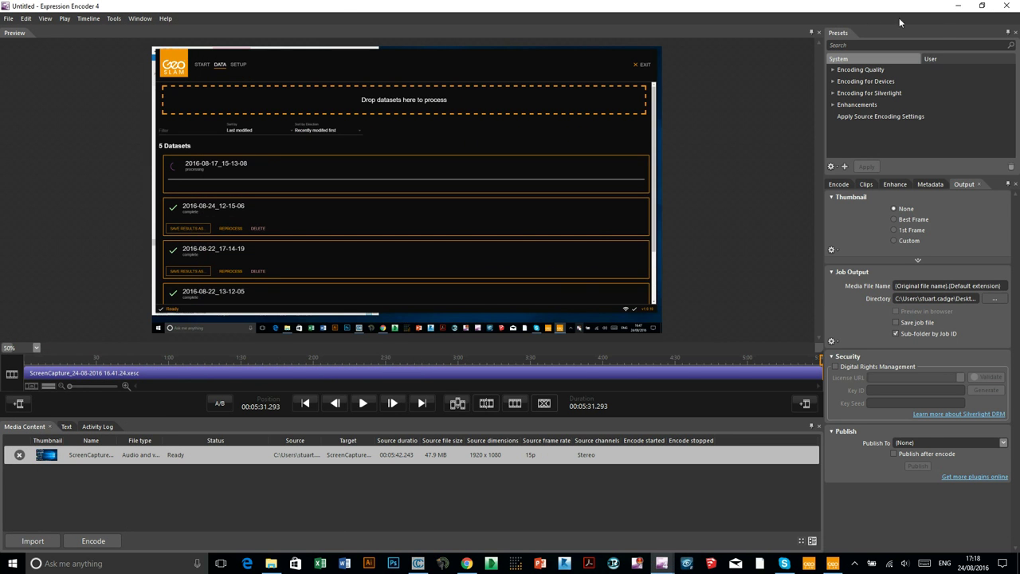
click(957, 5)
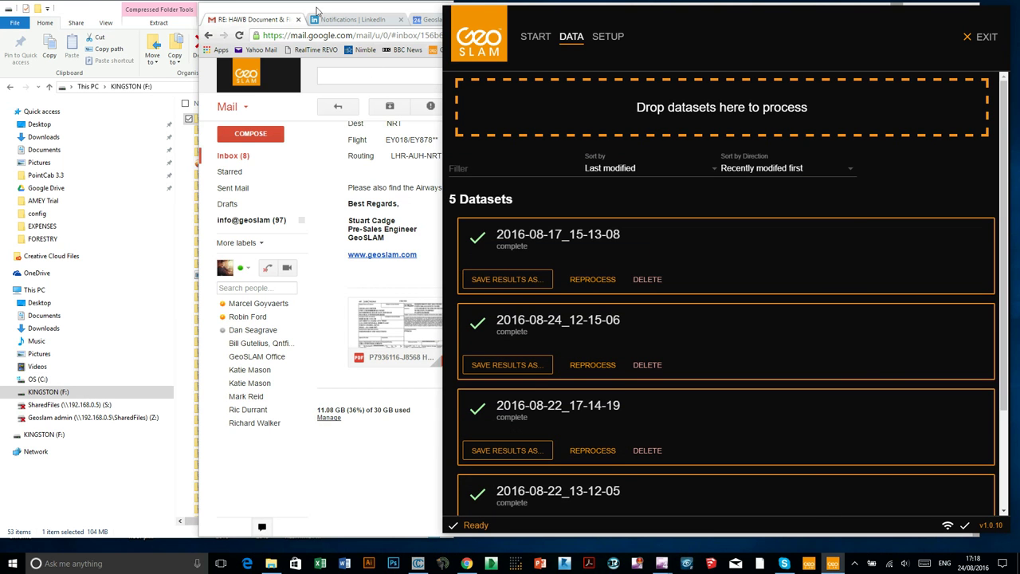
click(111, 19)
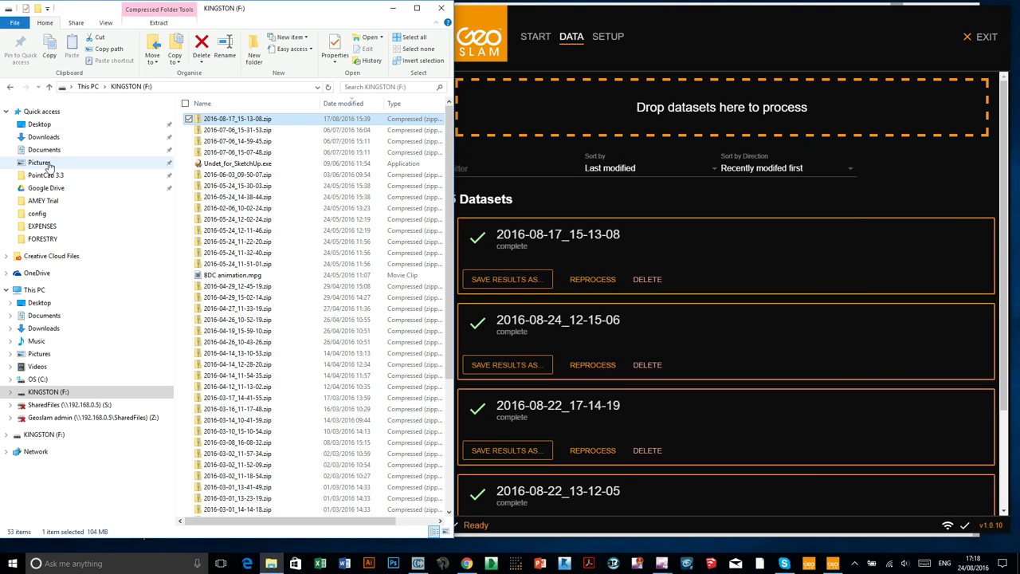
click(40, 126)
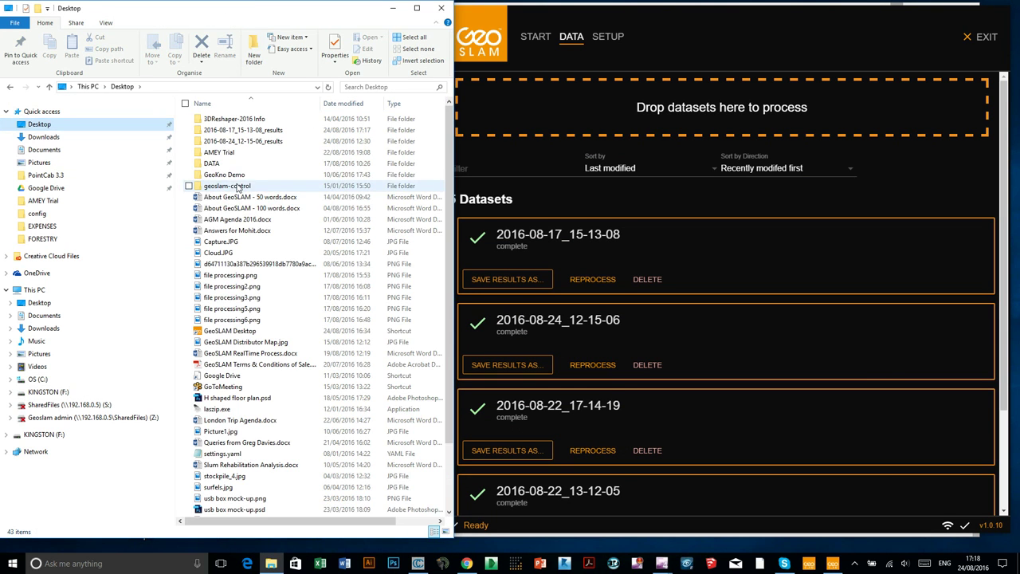
Move GeoSLAM's save-complete message aside and bring File Explorer in front of GeoSLAM
click(508, 225)
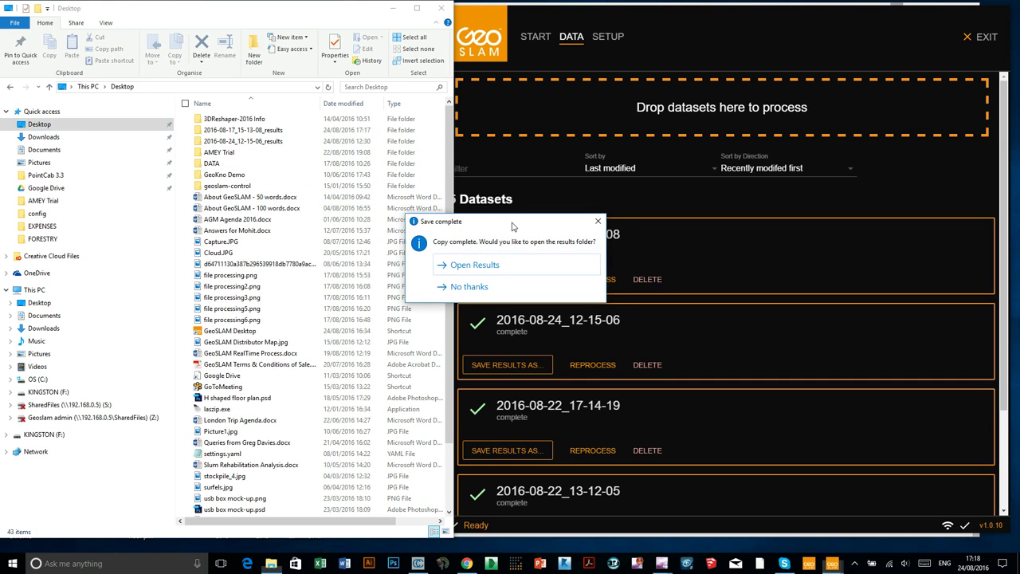
drag(508, 225, 935, 206)
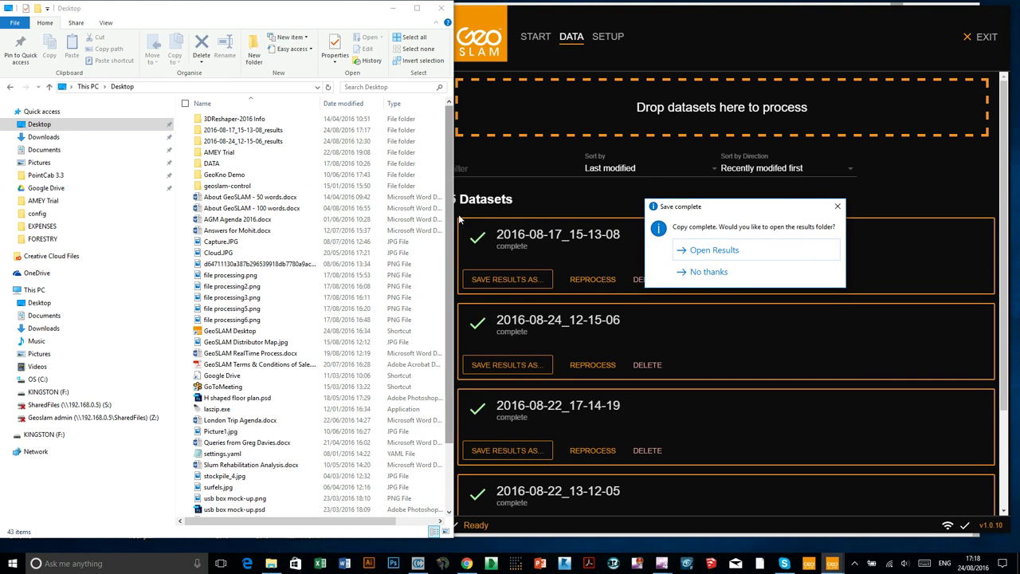
drag(454, 118, 266, 99)
drag(520, 20, 576, 20)
click(224, 14)
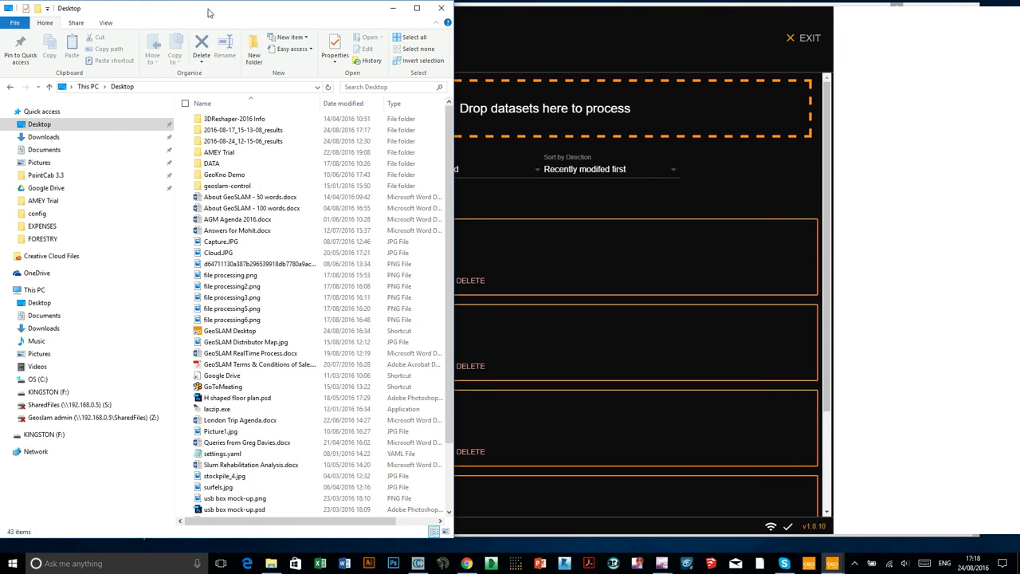
Open the 2016-08-17_15-13-08_results folder, select its 806 MB .las file, and bring Chrome forward
double_click(237, 130)
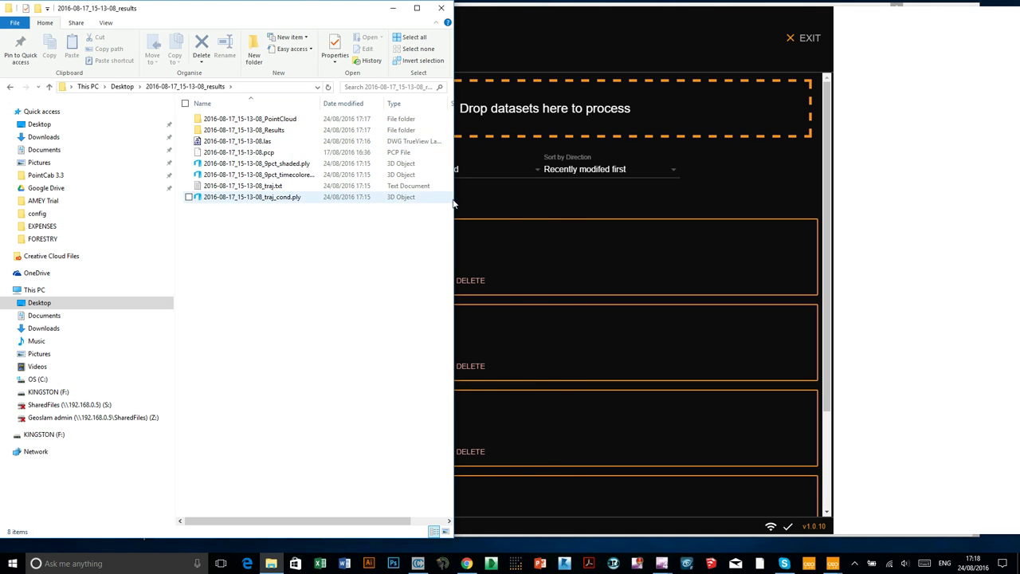
drag(454, 204, 507, 216)
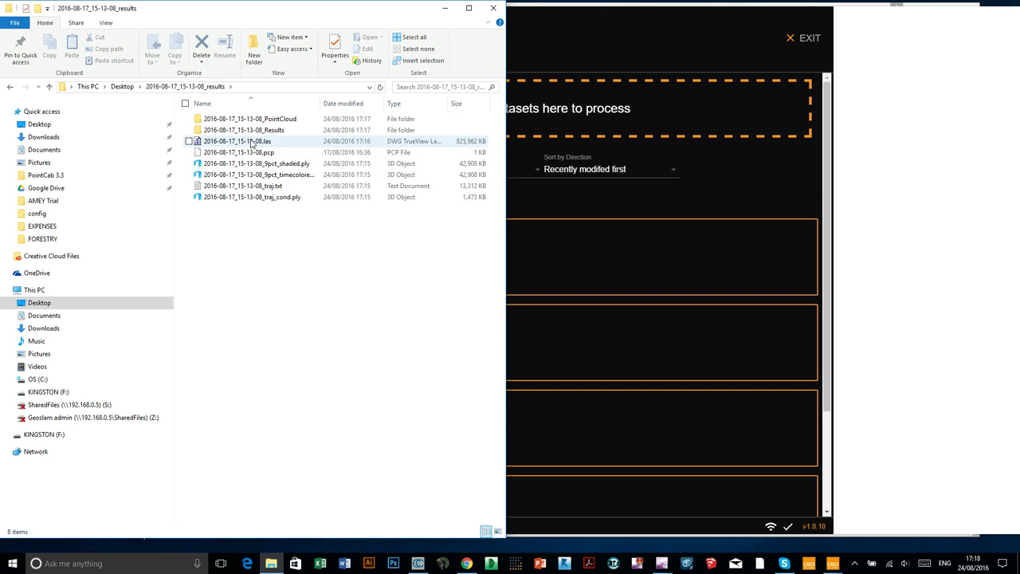
click(239, 141)
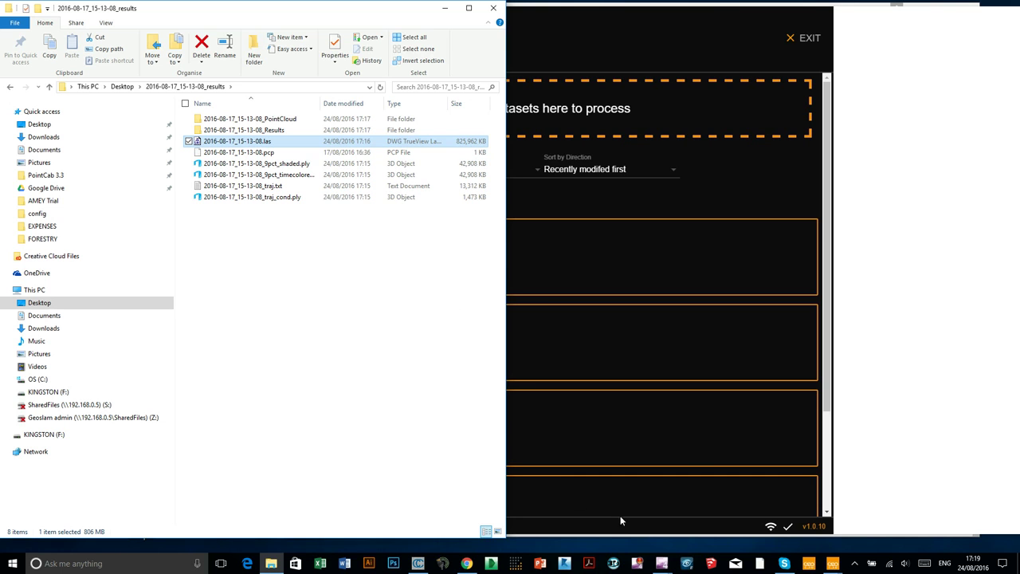
click(467, 564)
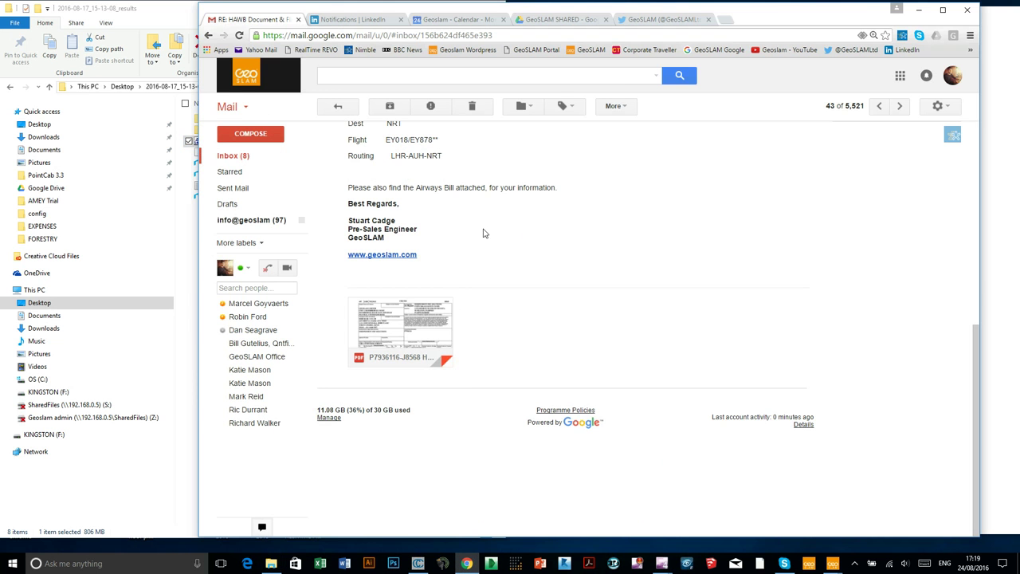
Switch to the GeoSLAM Twitter profile and scroll through its feed
click(635, 20)
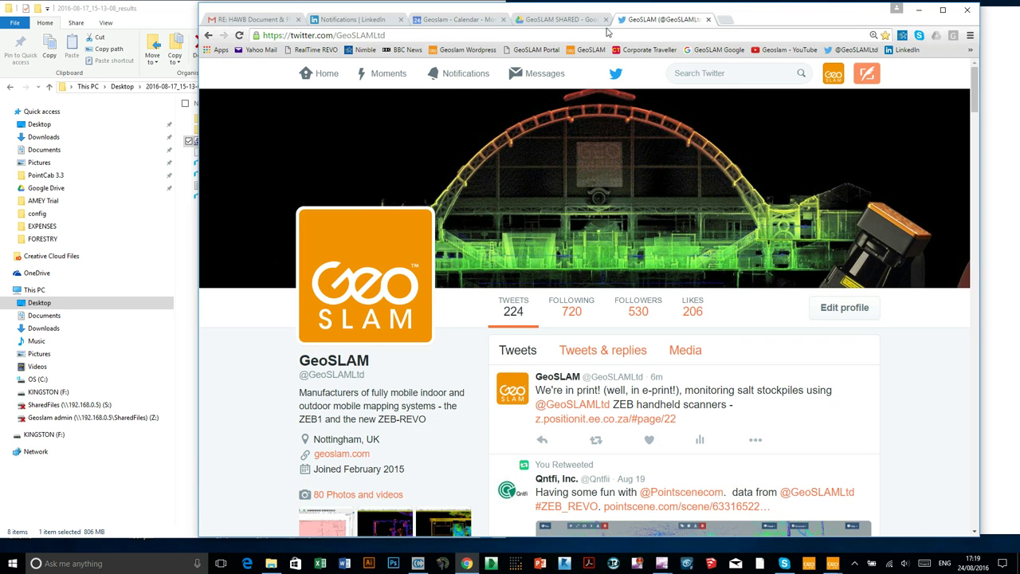
scroll(641, 269, down, 12)
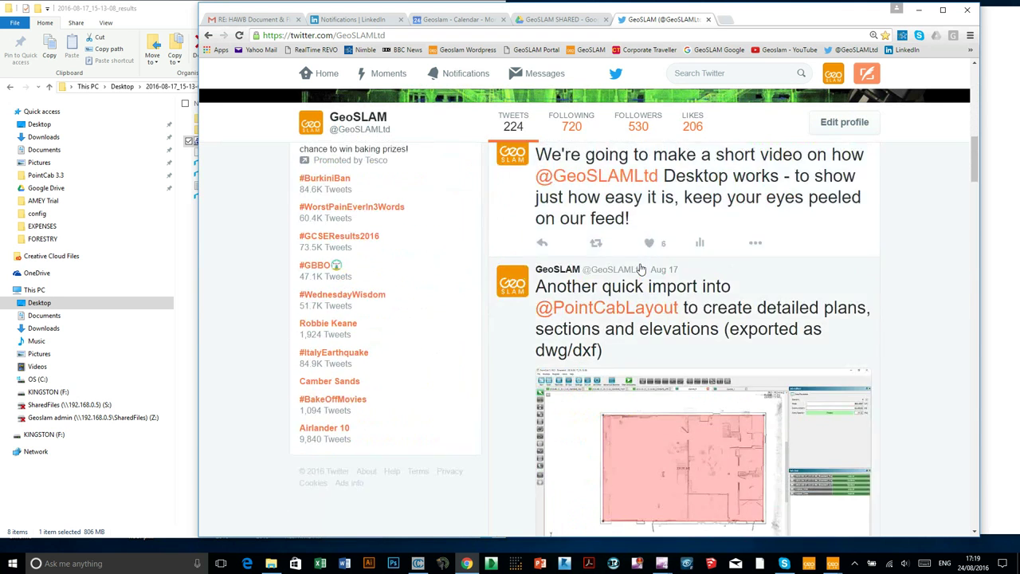
scroll(640, 269, down, 10)
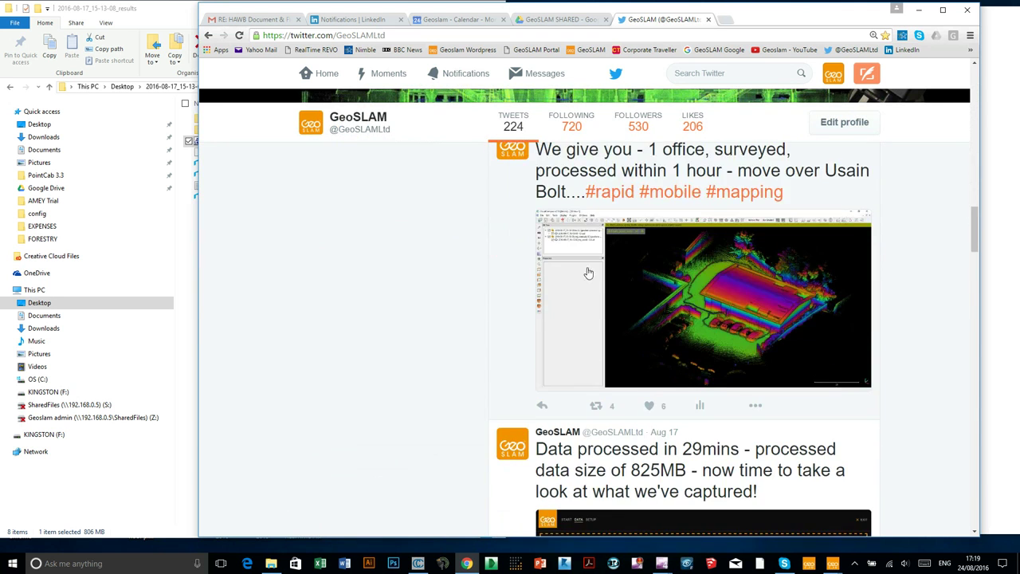
scroll(530, 269, down, 2)
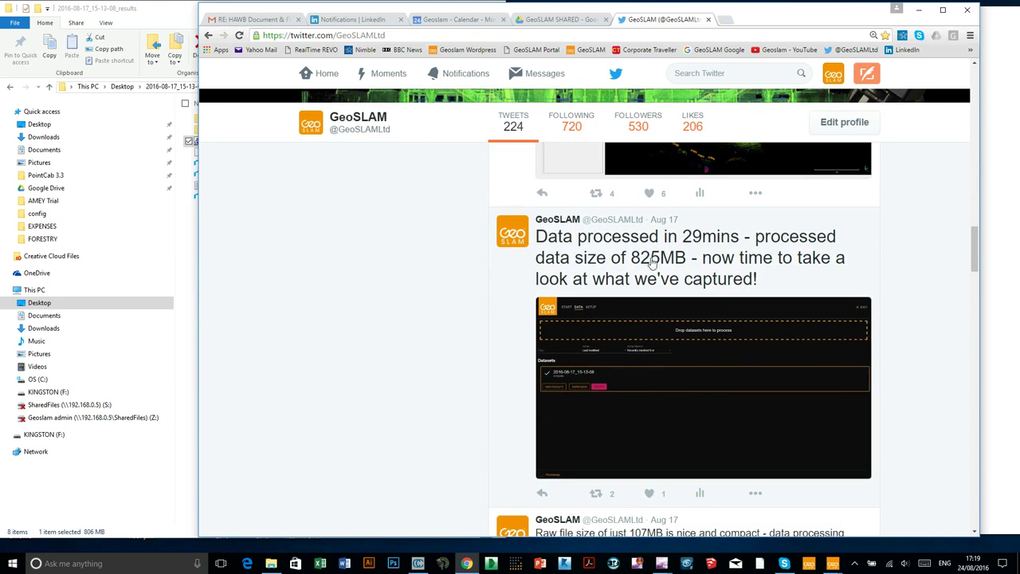
scroll(647, 279, up, 3)
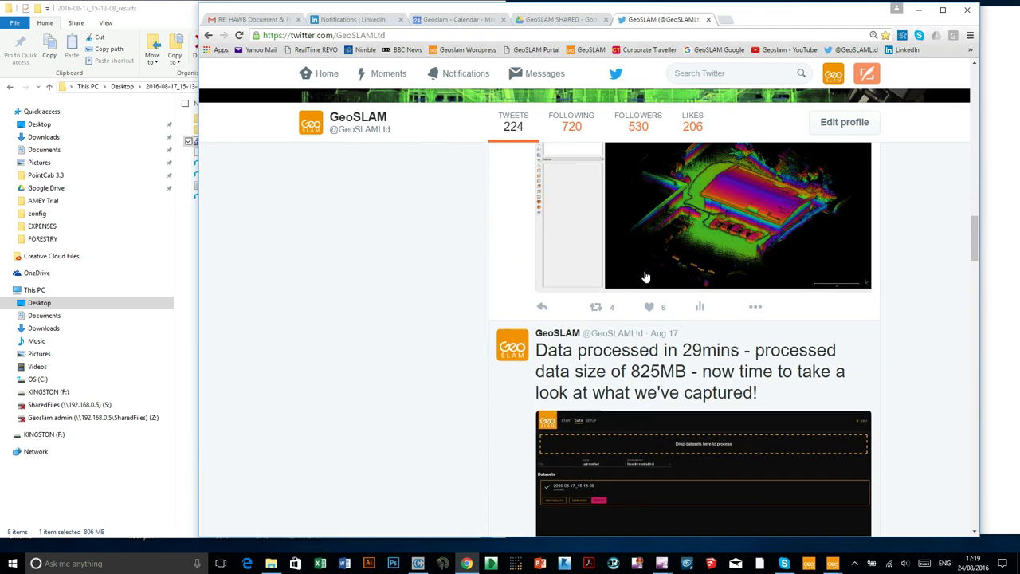
Enlarge and close the tweet's point-cloud image, then return to the results folder
click(725, 344)
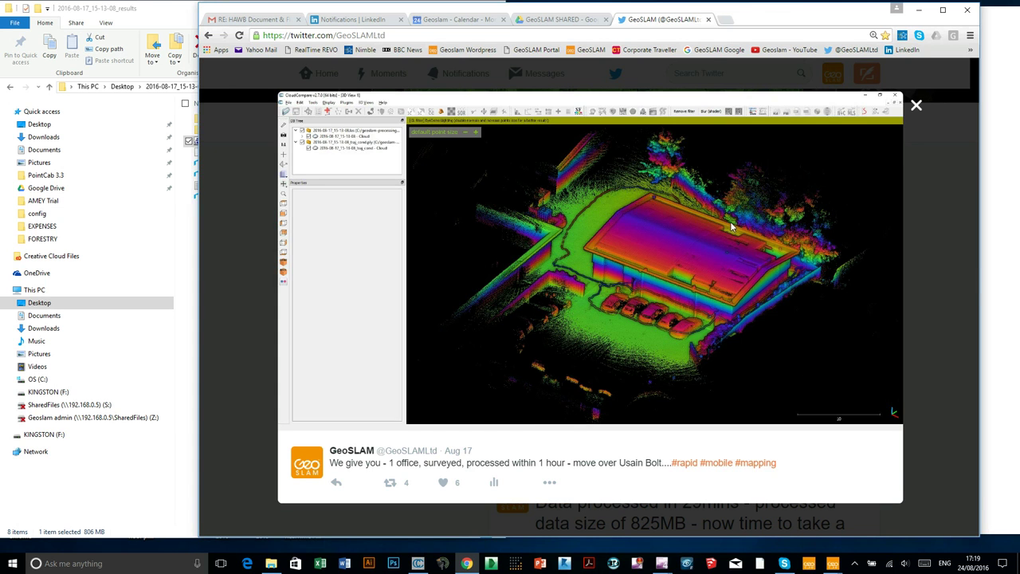
click(916, 106)
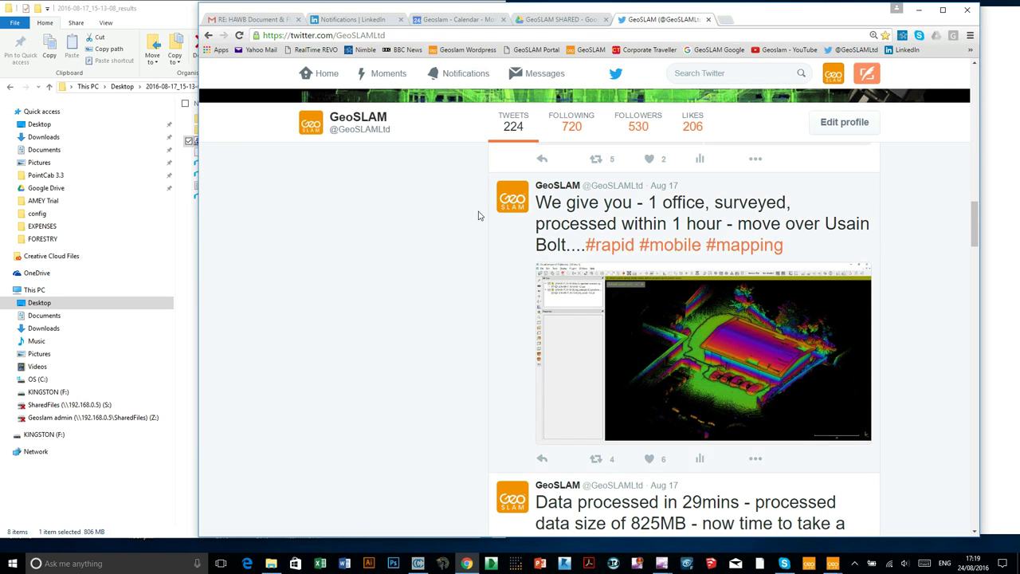
click(179, 17)
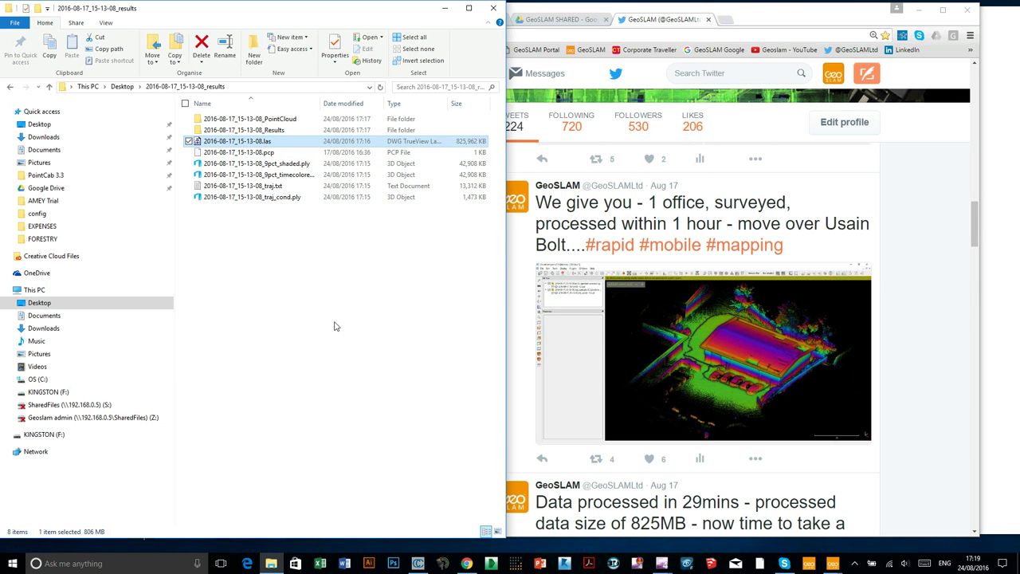
Hide the previously loaded scan in CloudCompare and resize the window beside the folder
click(418, 563)
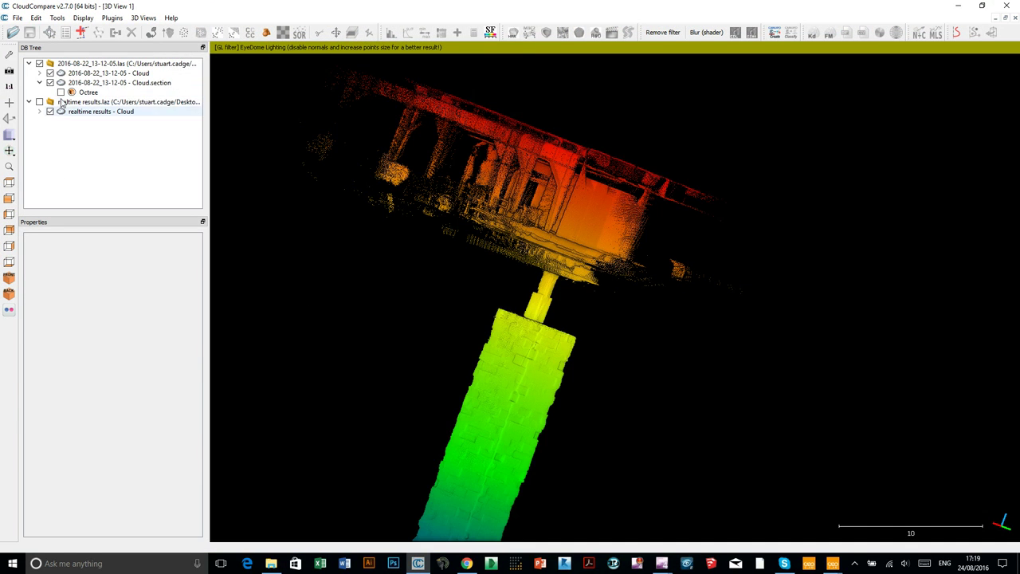
click(39, 64)
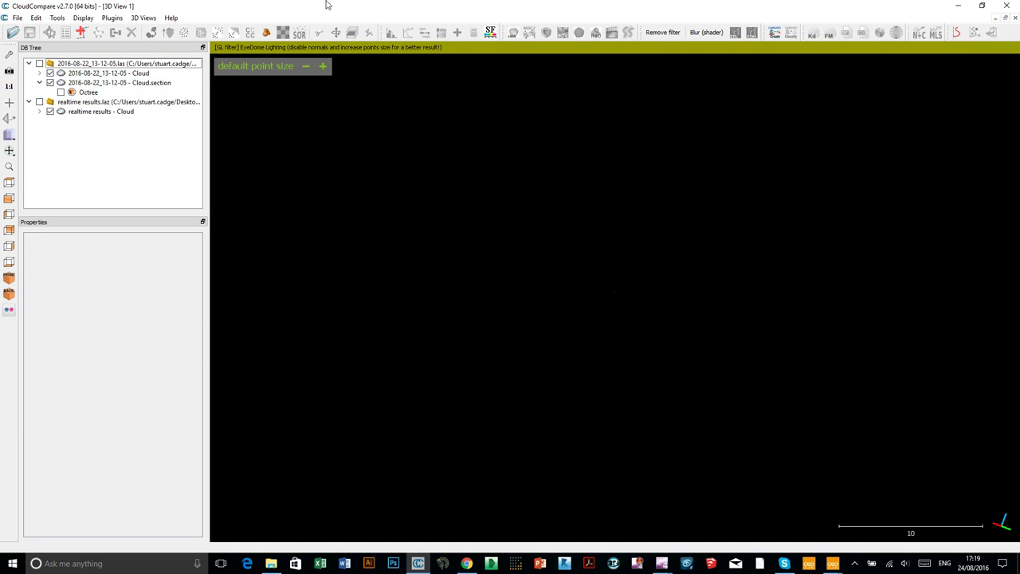
drag(337, 8, 648, 18)
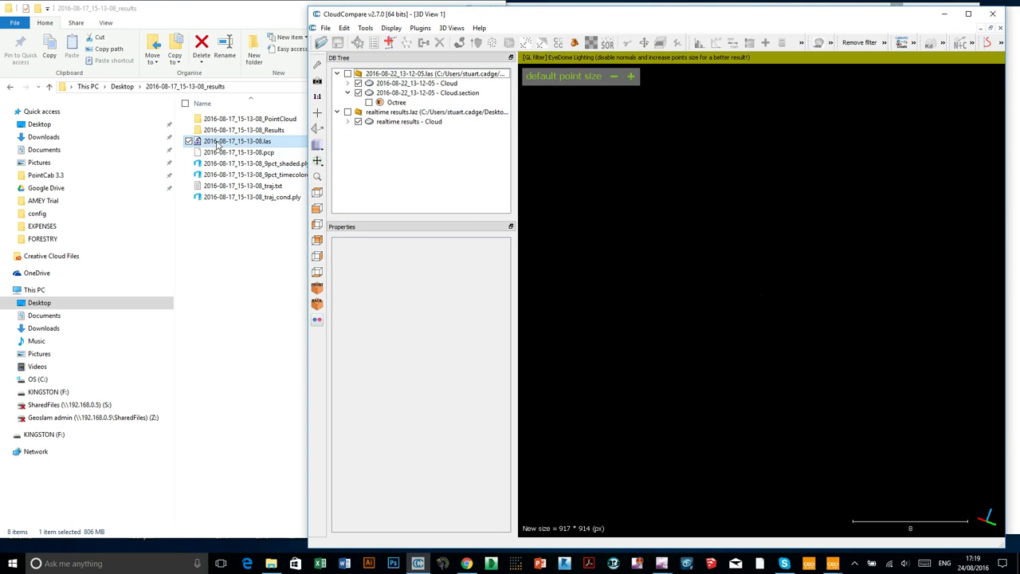
Load 2016-08-17_15-13-08.las into the 3D view by dragging it in from Explorer
drag(217, 142, 720, 236)
drag(500, 127, 654, 123)
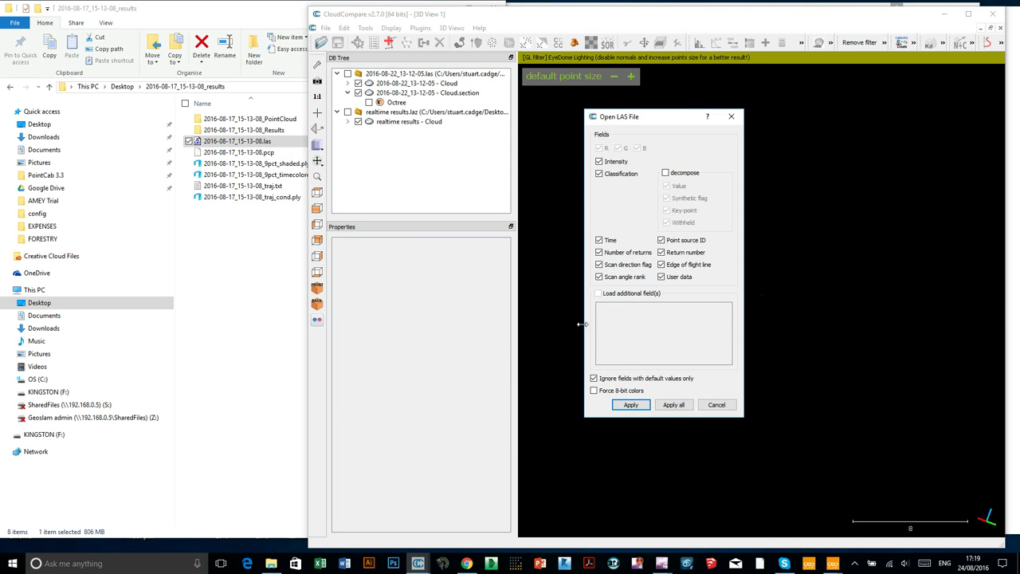
click(629, 405)
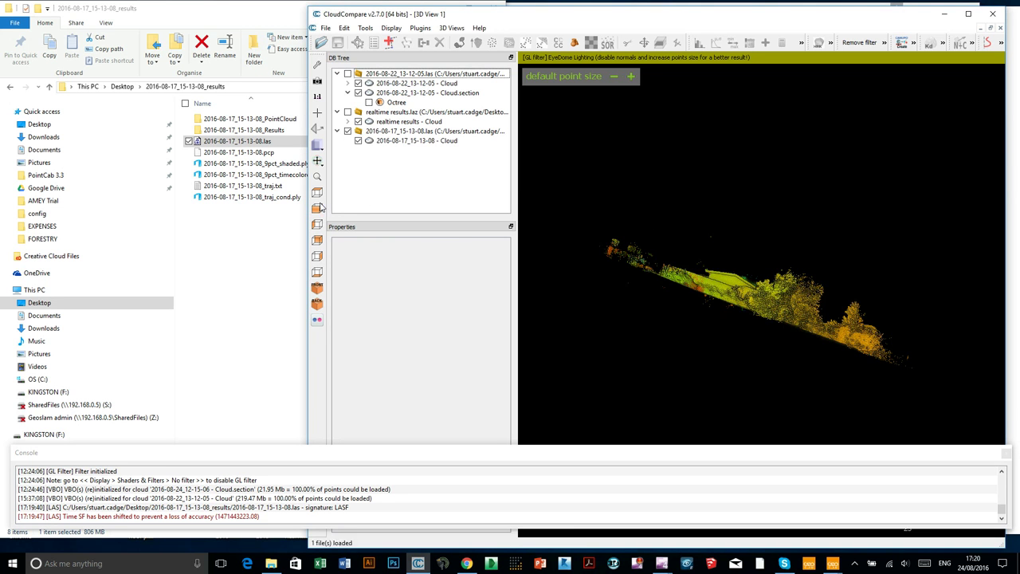
Maximize CloudCompare, zoom in on the building, roof and cars, and select the 2016-08-17_15-13-08 cloud
drag(306, 197, 61, 164)
click(969, 14)
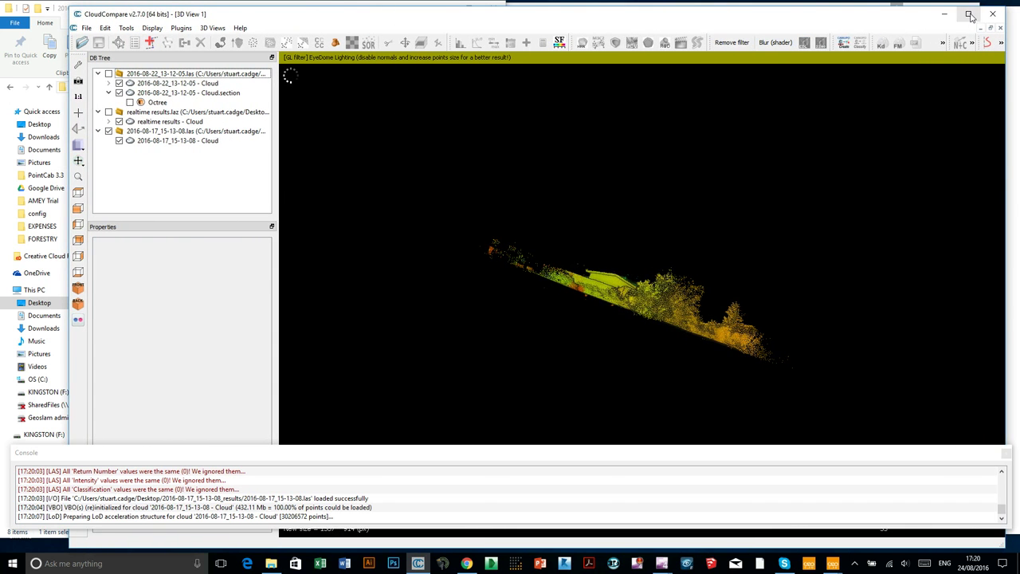
drag(578, 260, 510, 317)
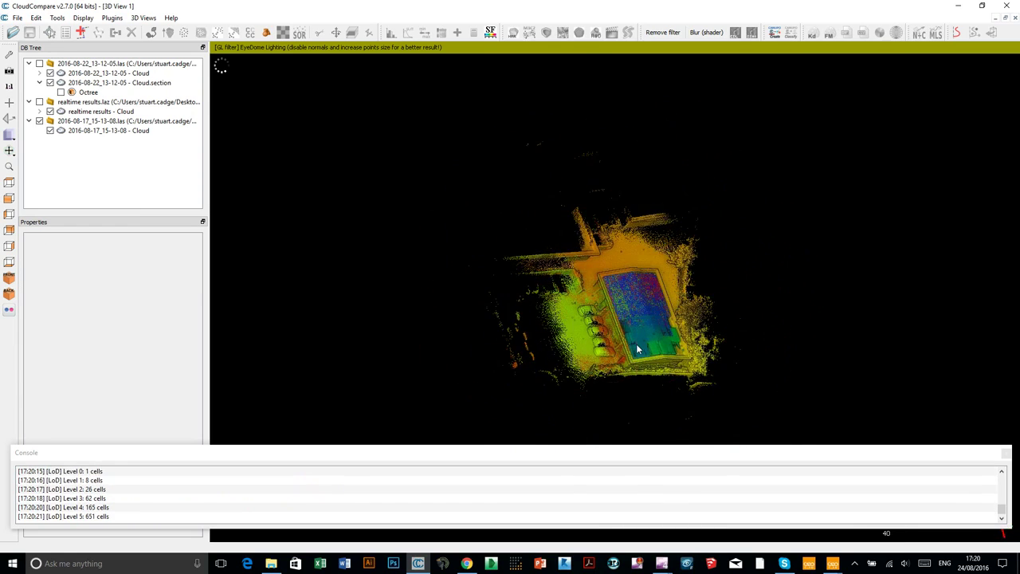
scroll(636, 343, up, 5)
drag(685, 357, 632, 199)
scroll(633, 204, up, 2)
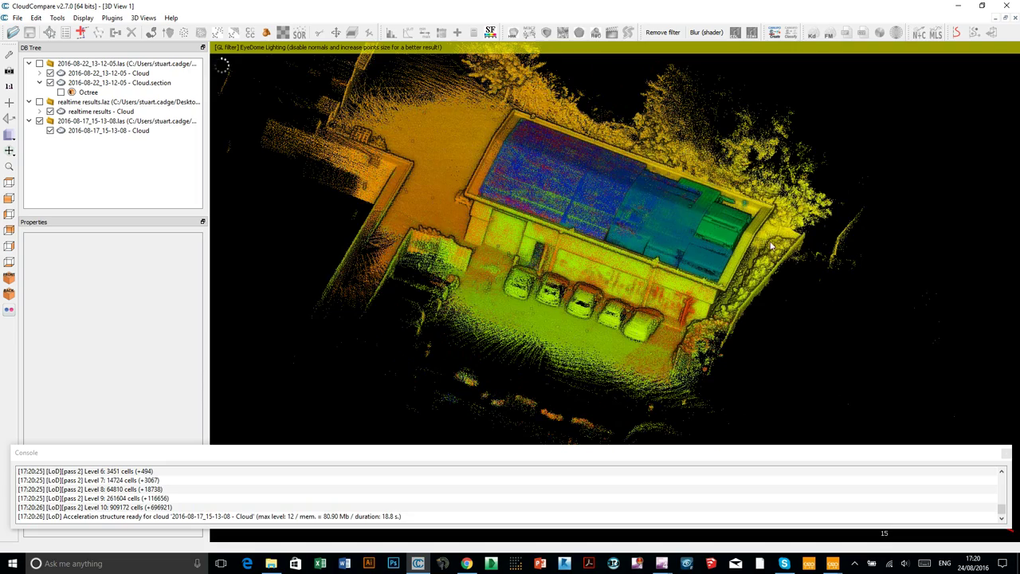
drag(828, 254, 861, 264)
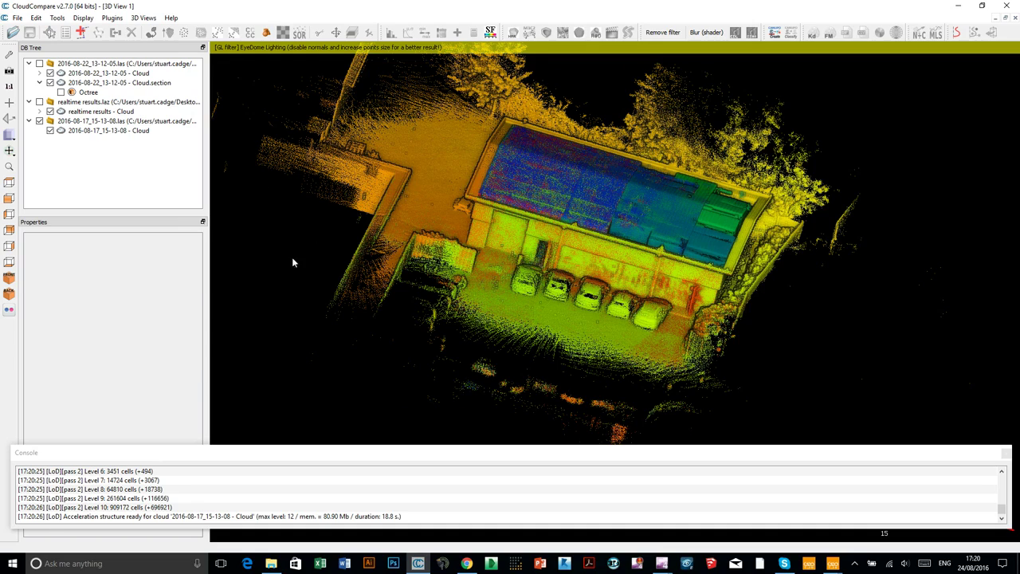
click(125, 132)
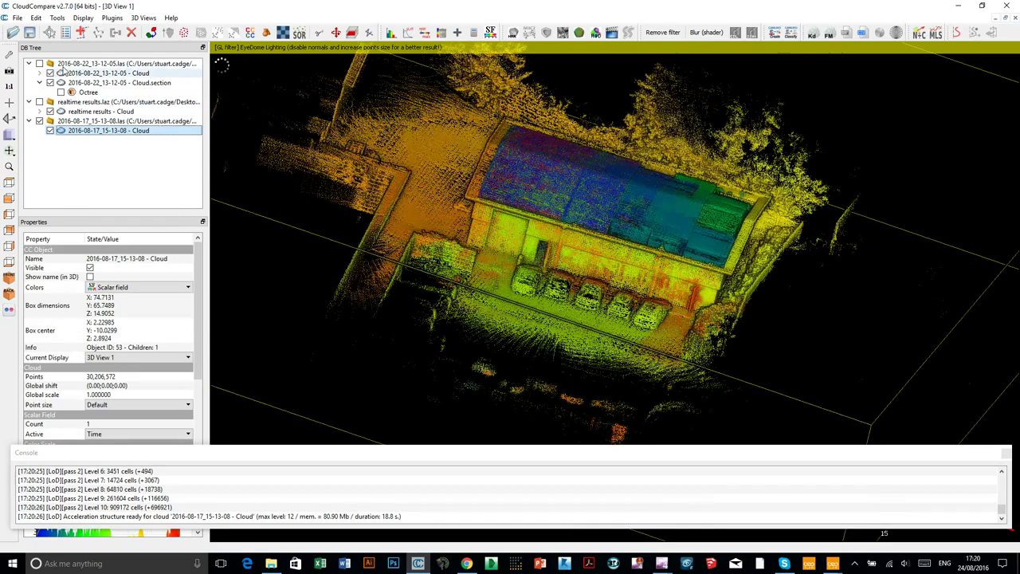
Colour the office cloud with the Default Z-direction Height Ramp and display it as RGB
click(35, 18)
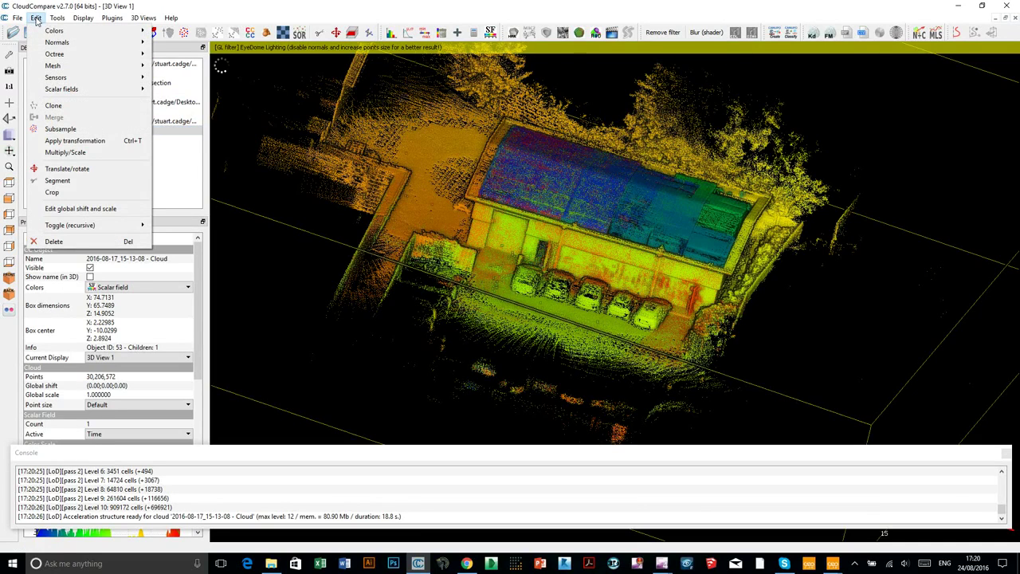
mouse_move(40, 30)
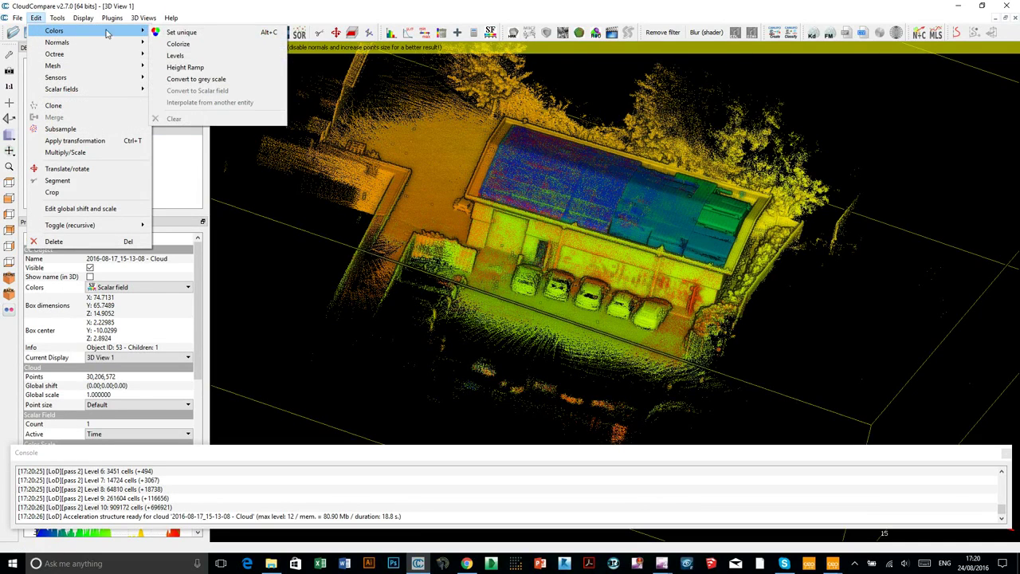
click(193, 69)
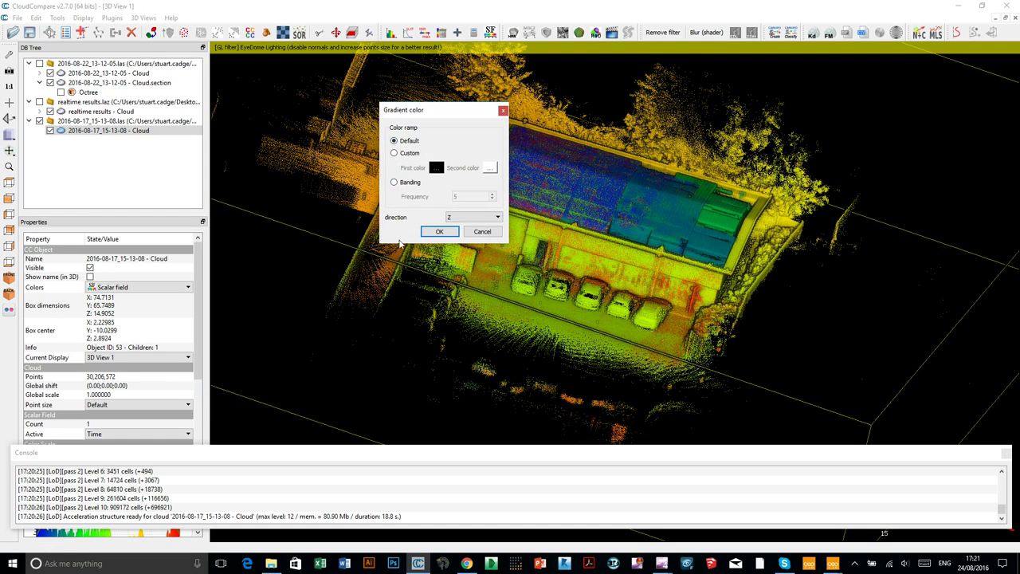
click(439, 231)
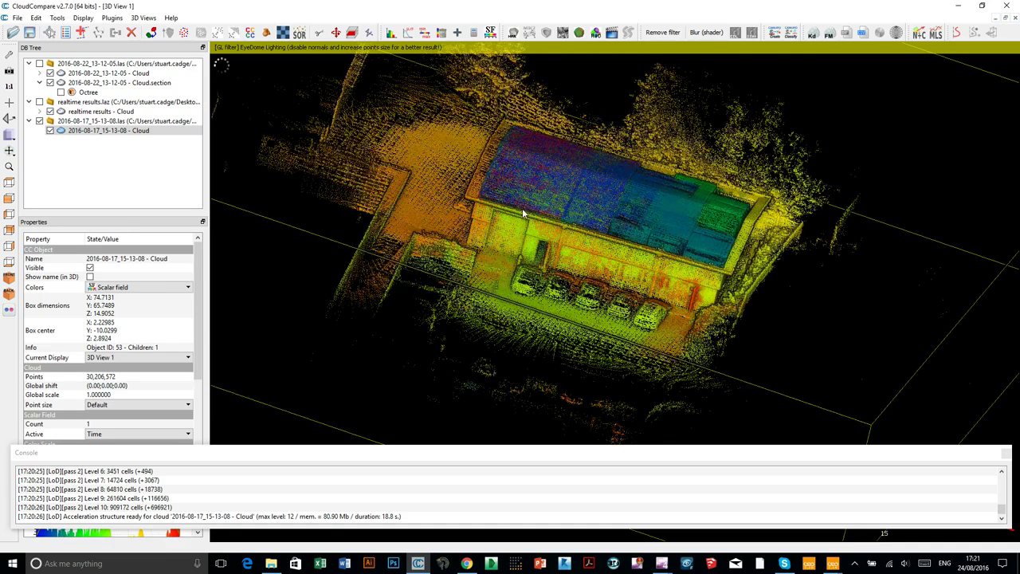
click(127, 290)
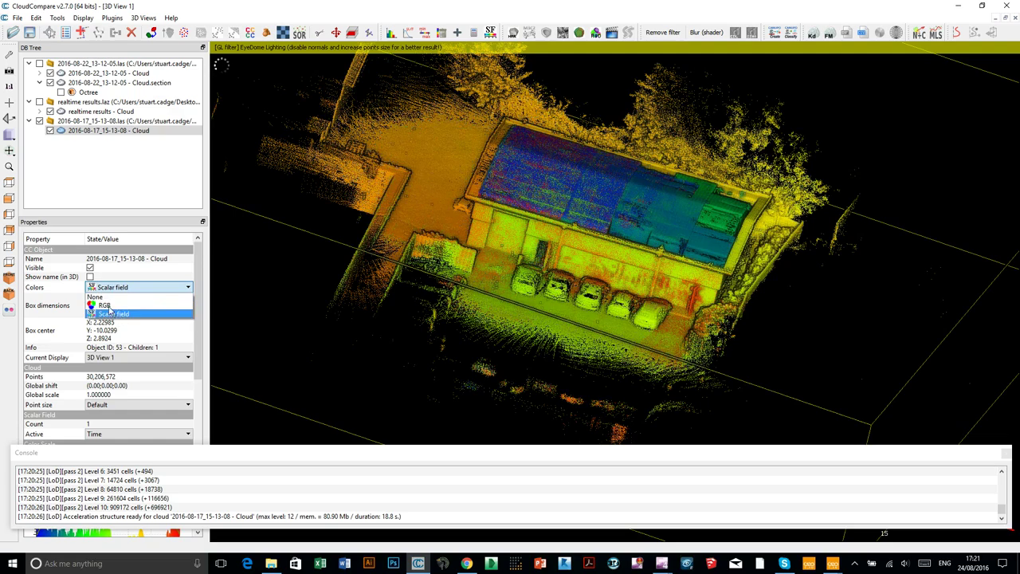
click(104, 306)
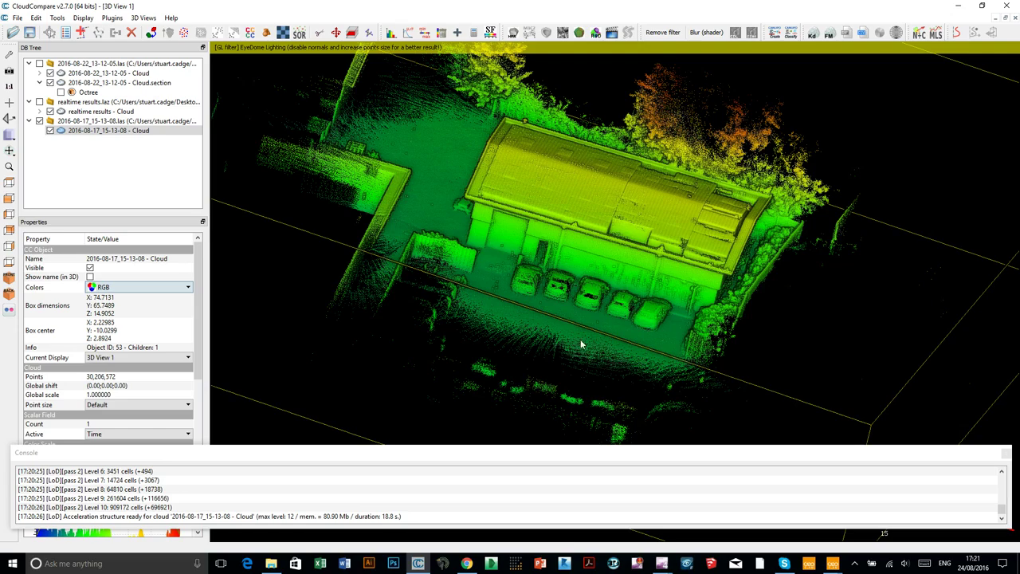
View the whole office site from the top and activate the Translate/Rotate tool
mouse_move(649, 256)
mouse_down()
mouse_move(627, 266)
mouse_move(731, 303)
mouse_move(741, 279)
mouse_move(574, 279)
mouse_up()
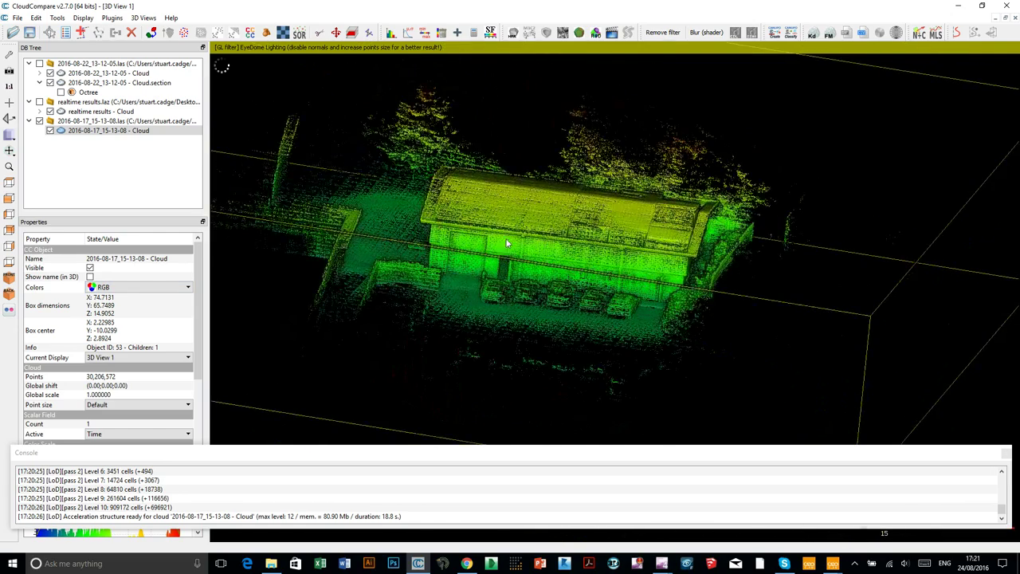
drag(499, 250, 492, 209)
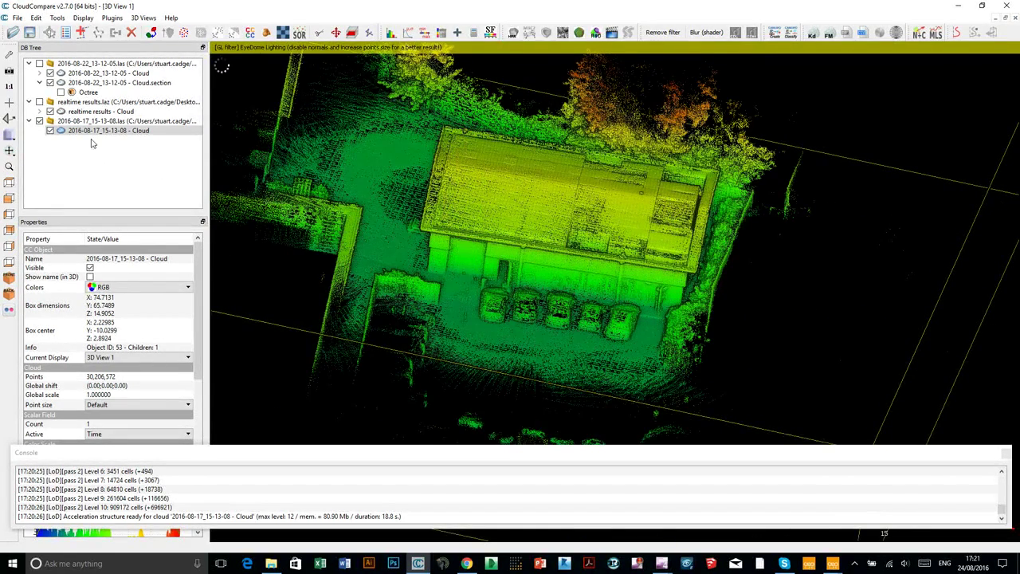
click(9, 182)
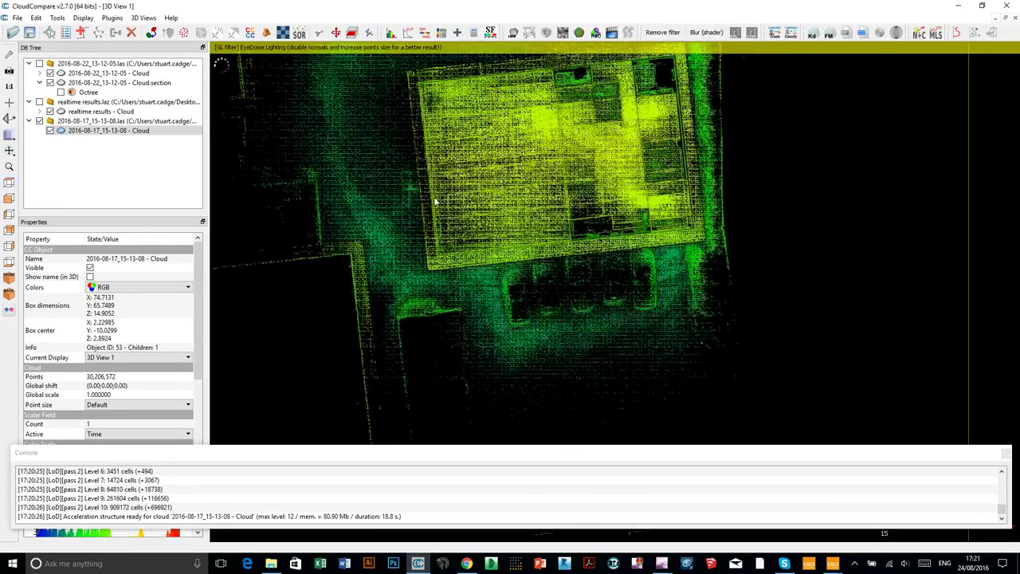
scroll(500, 209, down, 4)
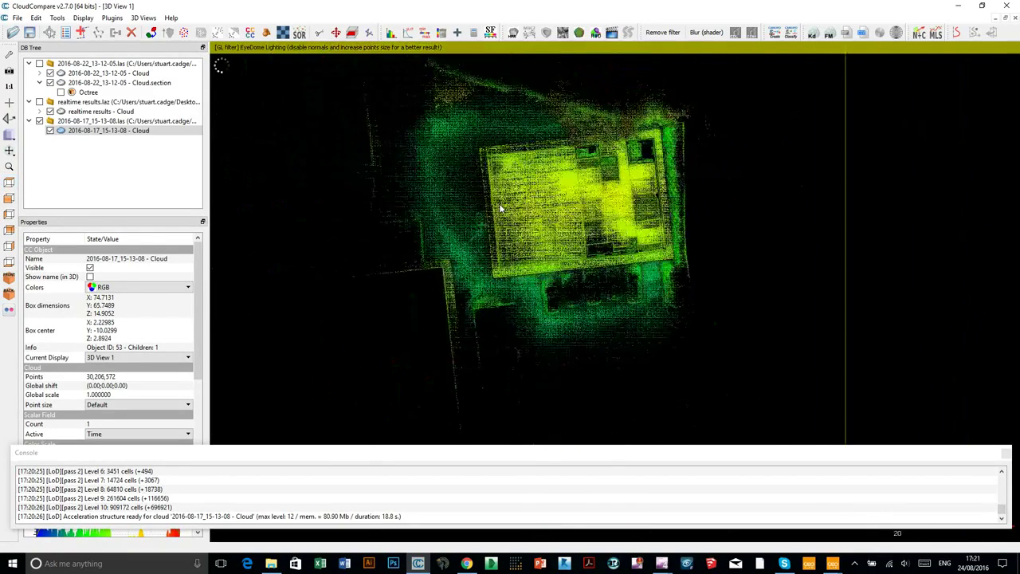
scroll(498, 205, down, 2)
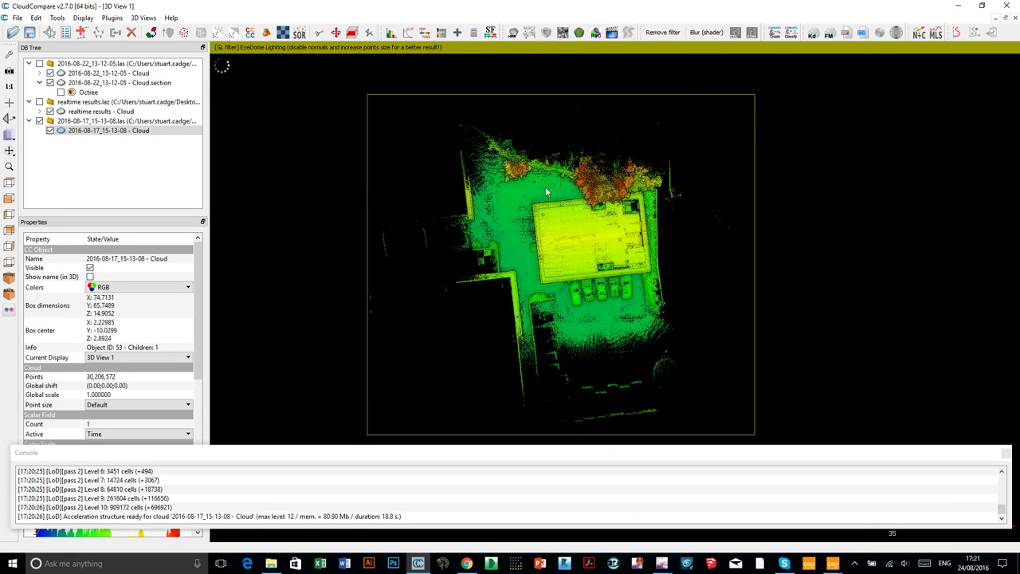
click(336, 32)
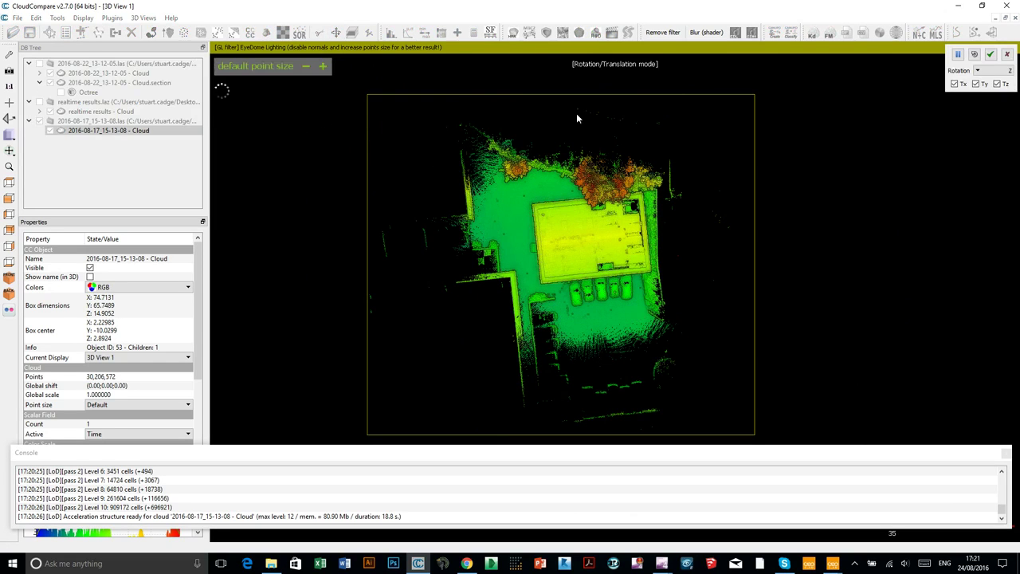
Rotate and shift the cloud to square the building with the axes, then apply the transformation
drag(674, 157, 715, 200)
right_drag(526, 235, 466, 102)
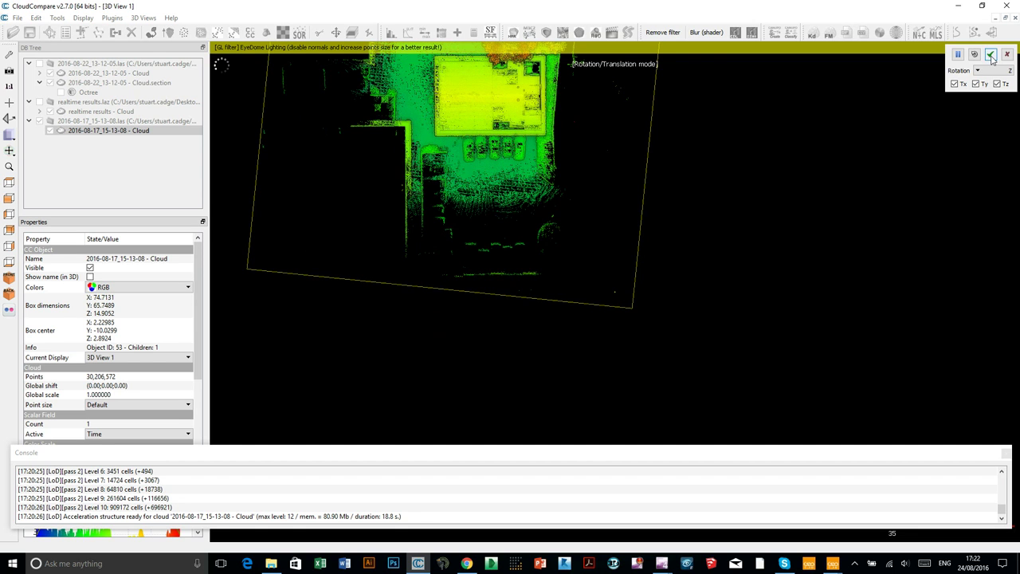
key(Return)
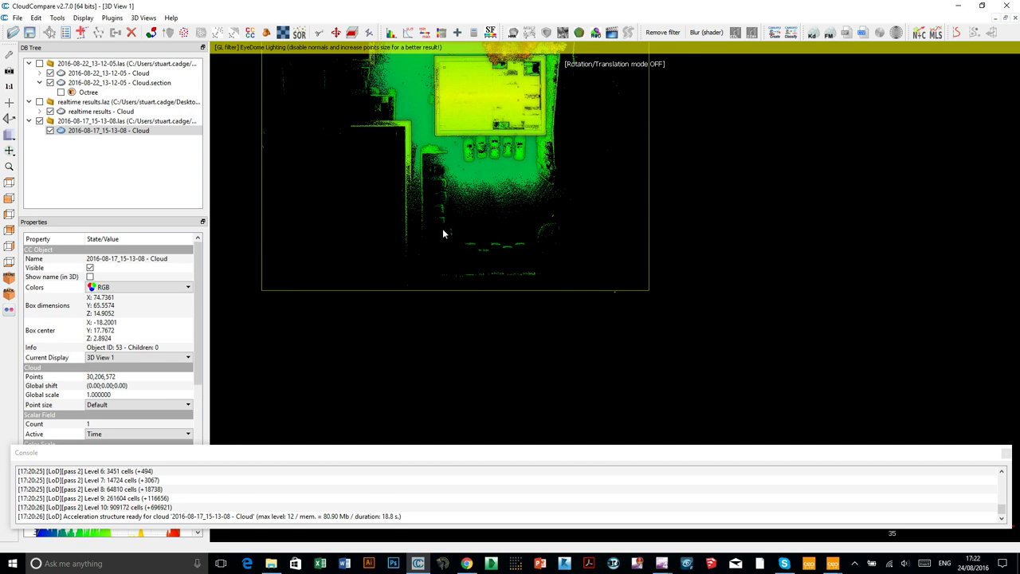
right_drag(436, 179, 464, 194)
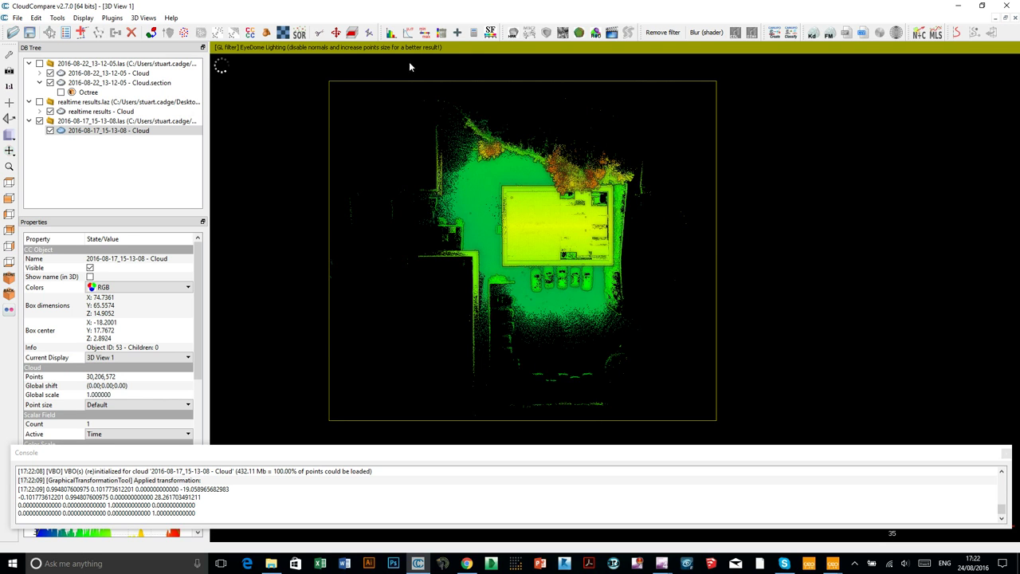
Select the 2016-08-17_15-13-08 cloud and start a Cross Section on it
click(352, 32)
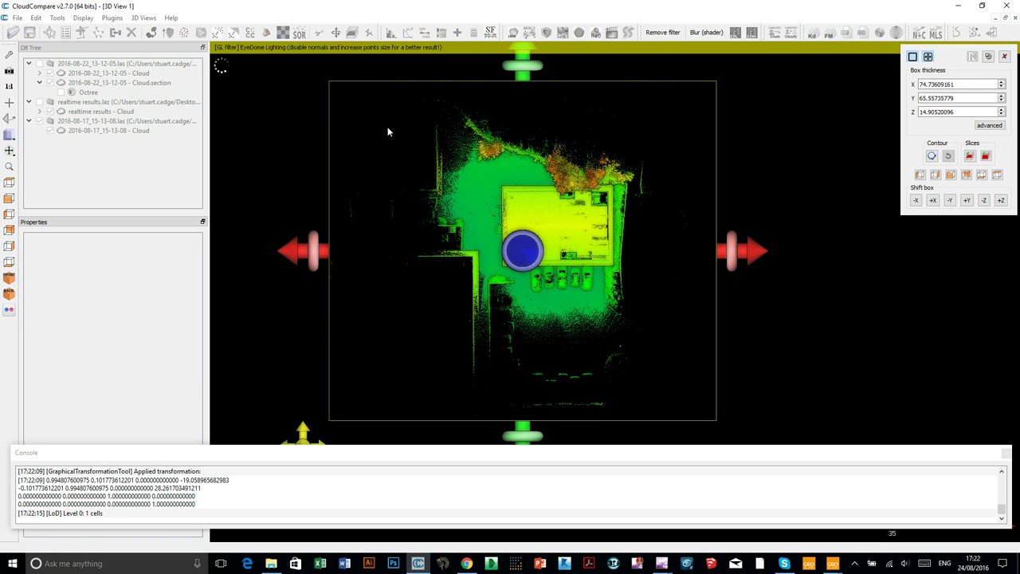
drag(521, 442, 526, 412)
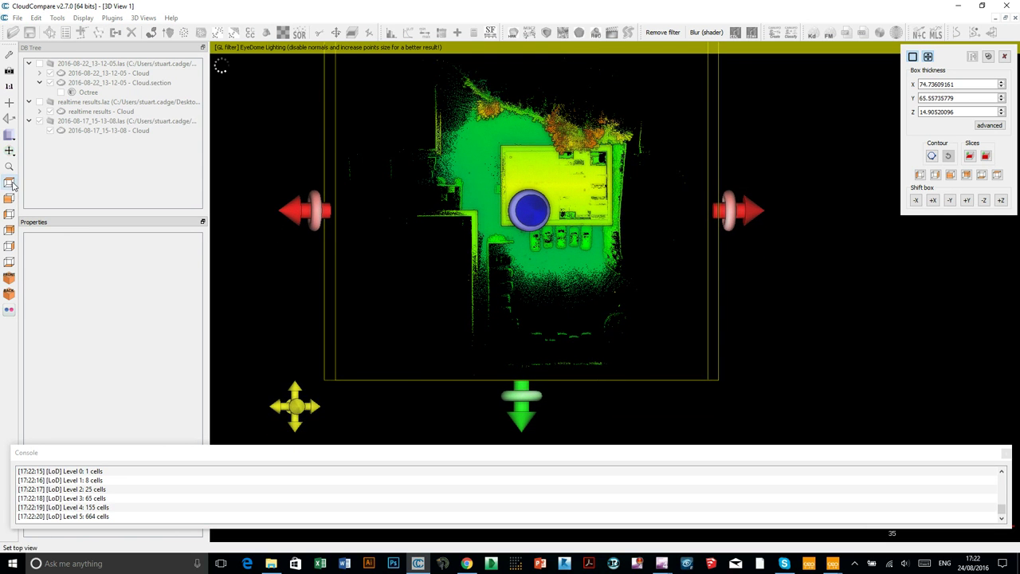
click(1004, 56)
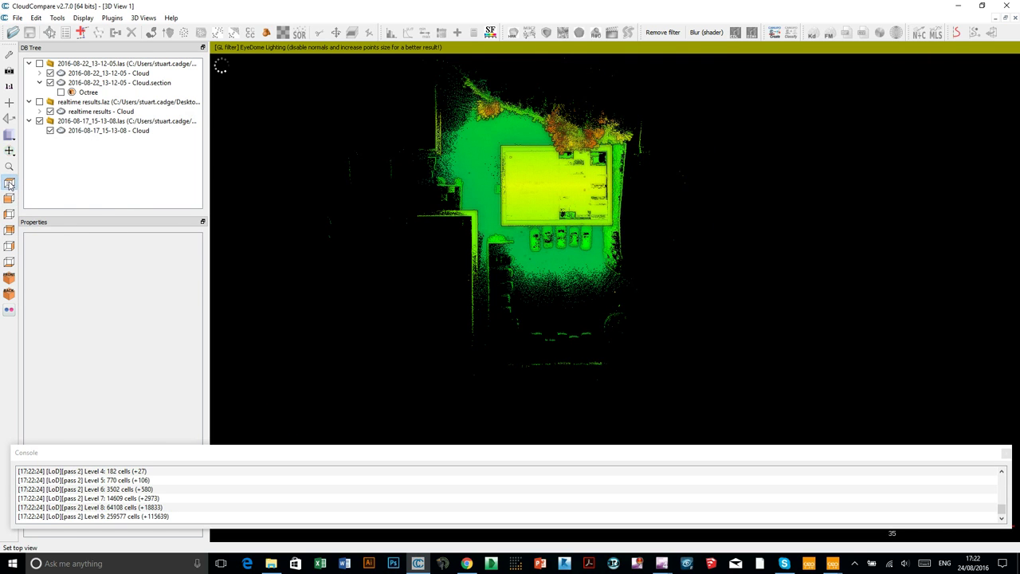
click(108, 130)
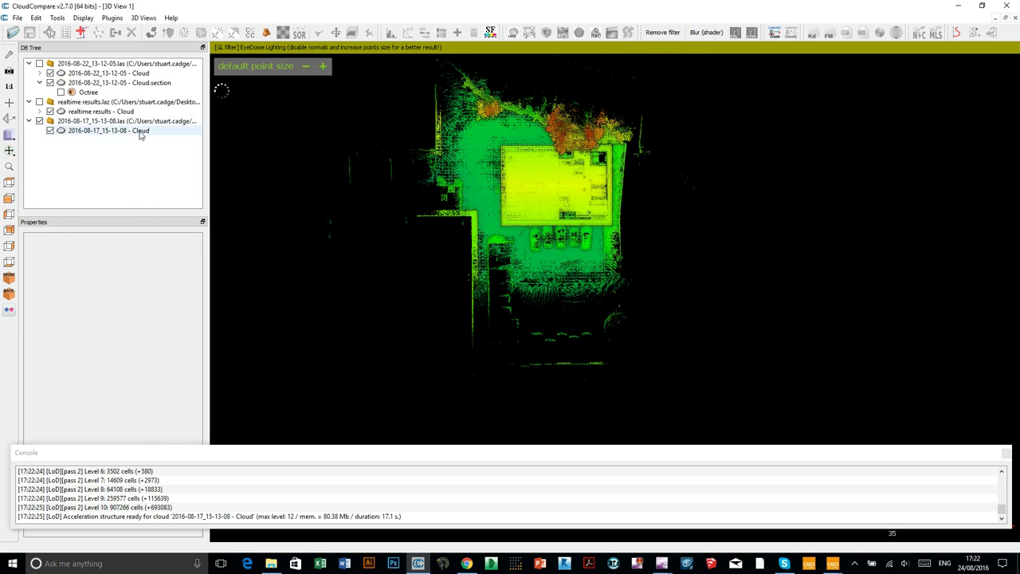
click(351, 32)
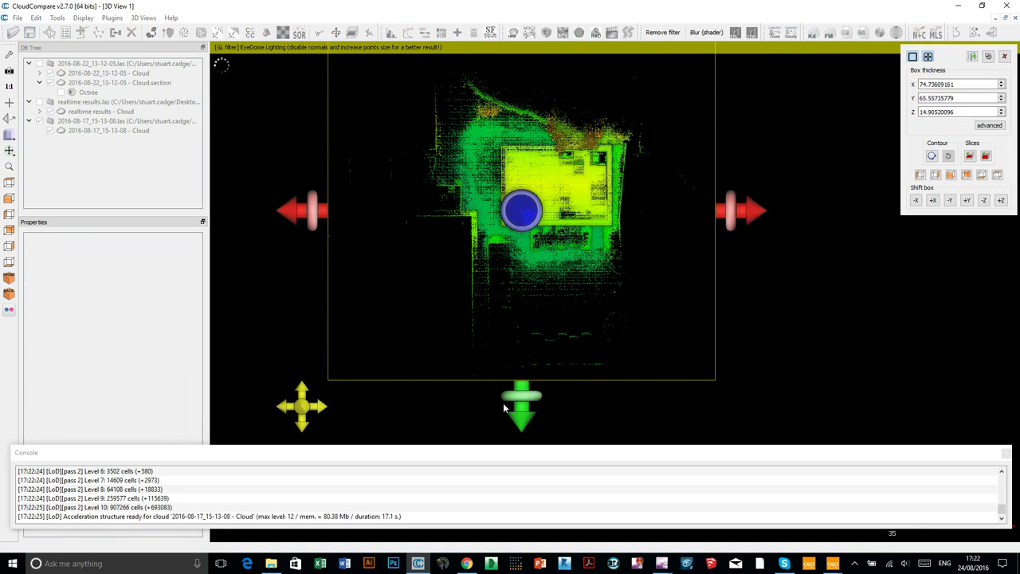
Narrow the section box to a ~29.9-thick strip across the building and export the slice
drag(519, 422, 541, 237)
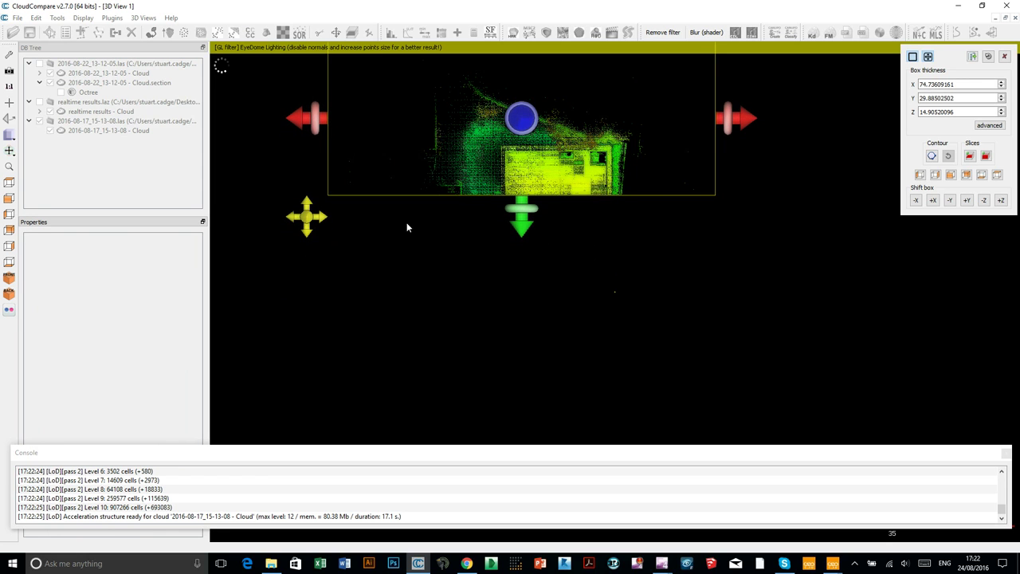
key(5)
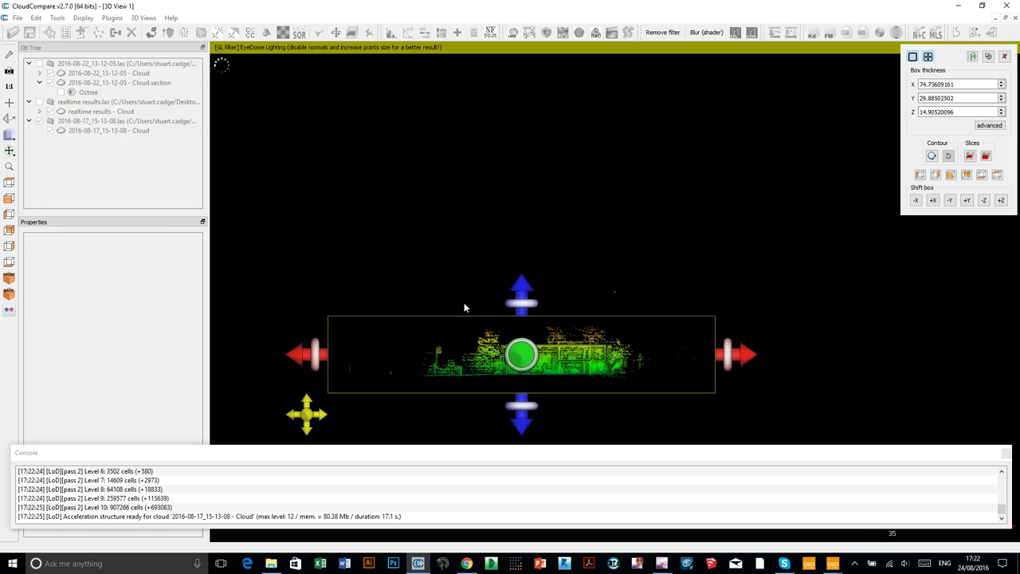
scroll(541, 383, up, 5)
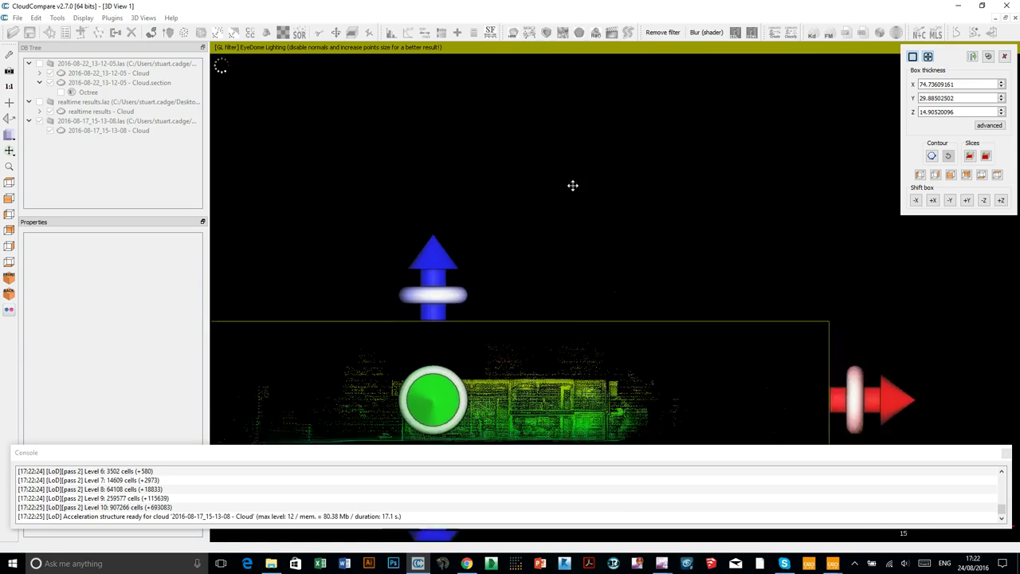
scroll(572, 185, up, 5)
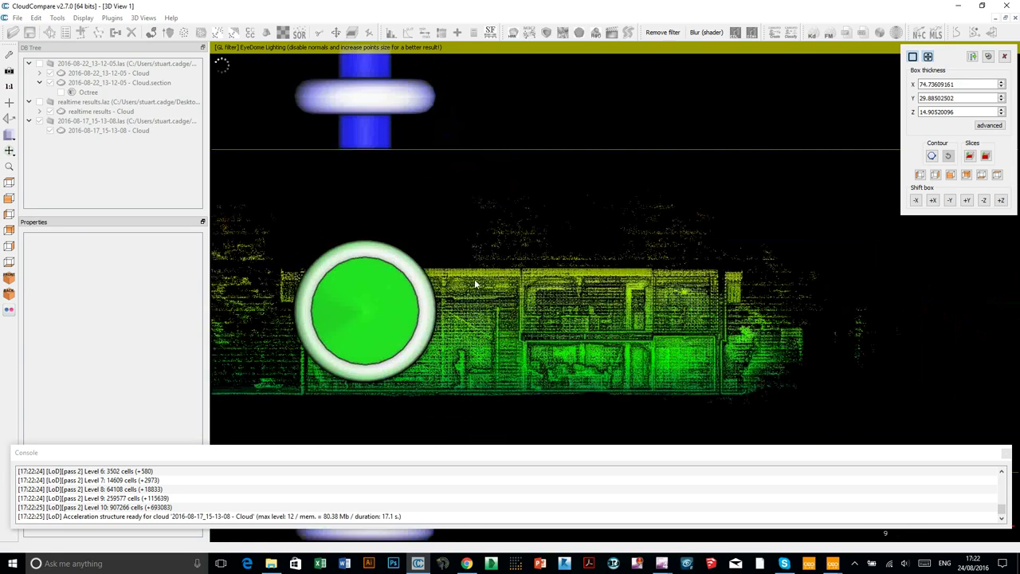
scroll(558, 191, down, 4)
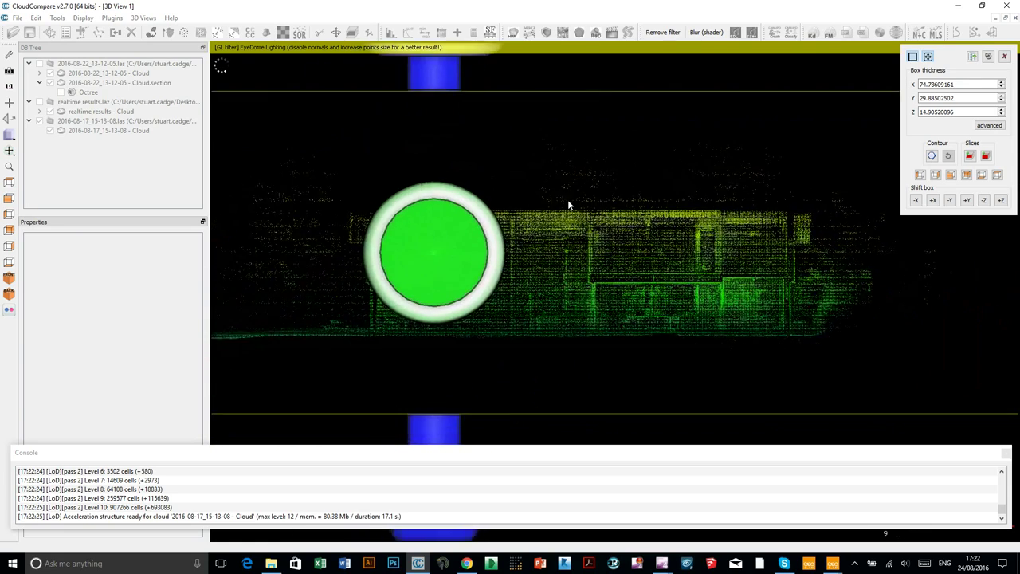
click(970, 157)
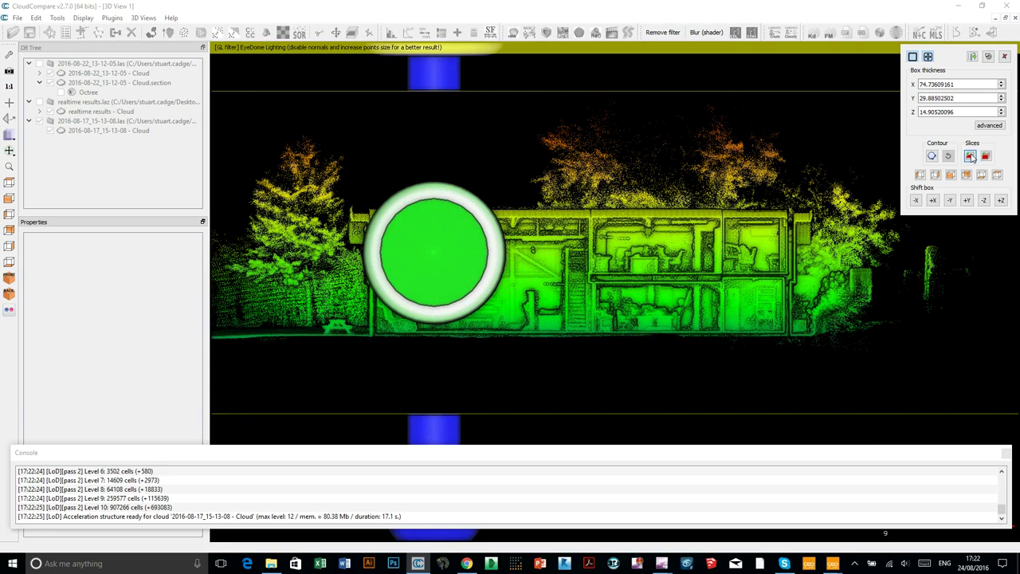
click(1004, 58)
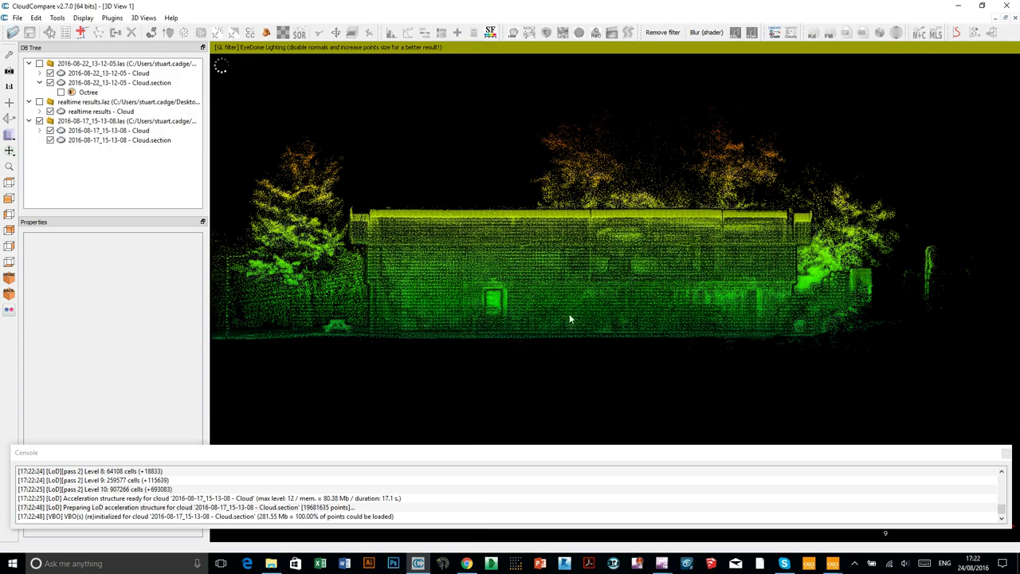
Hide the original cloud and zoom on the section showing two floors, stairs and desks
scroll(558, 323, up, 5)
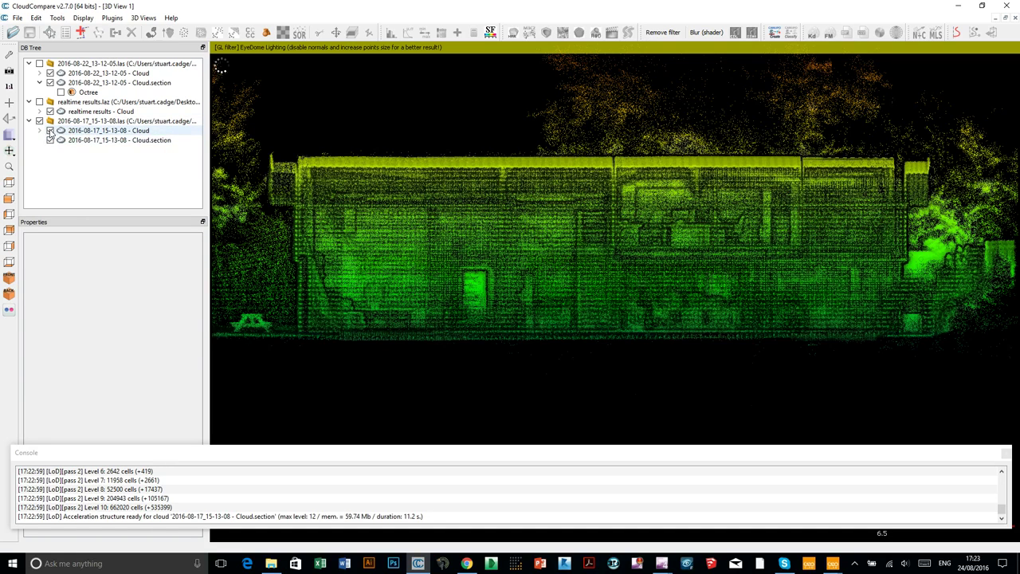
click(50, 131)
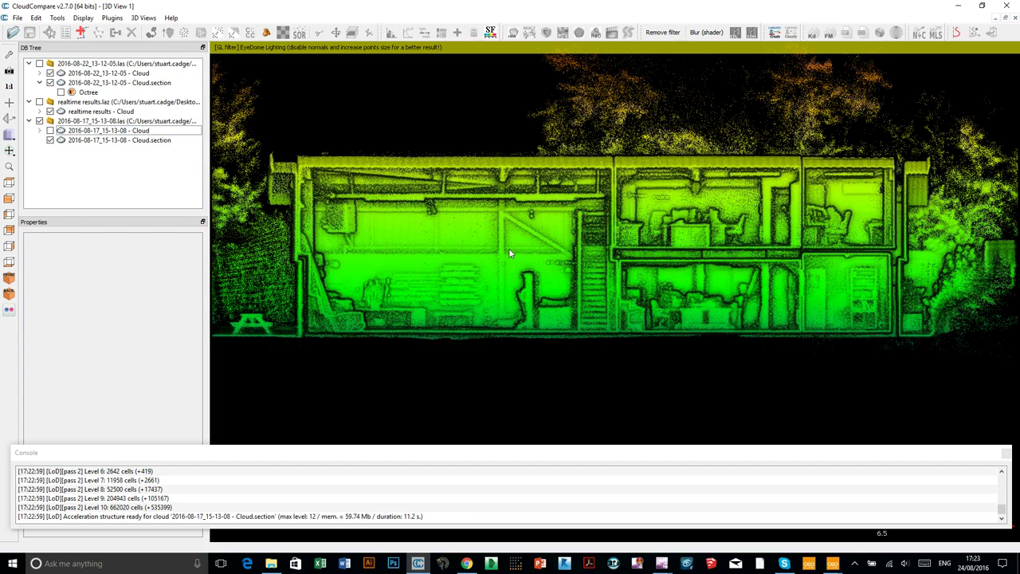
scroll(509, 248, up, 5)
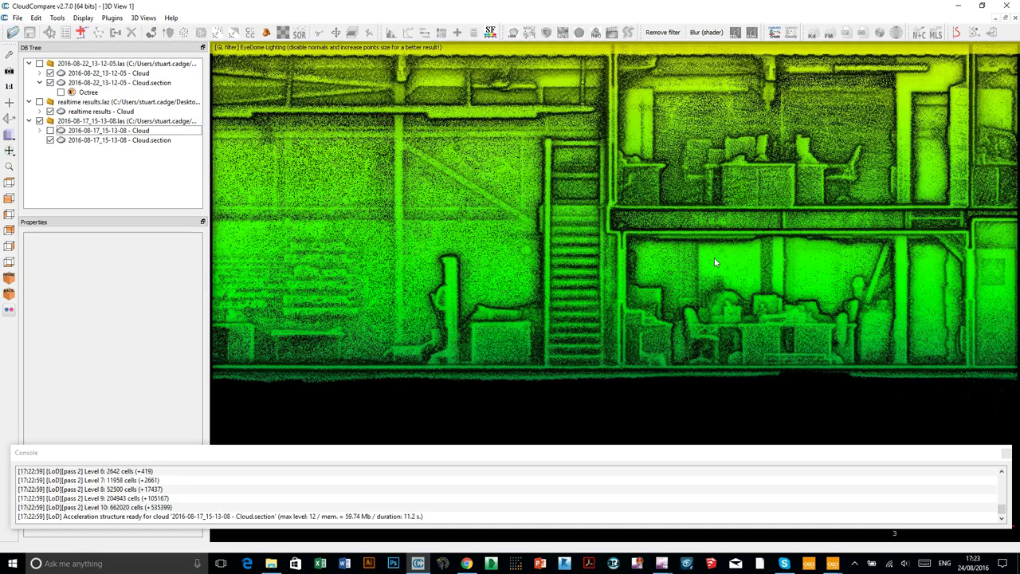
scroll(714, 258, down, 5)
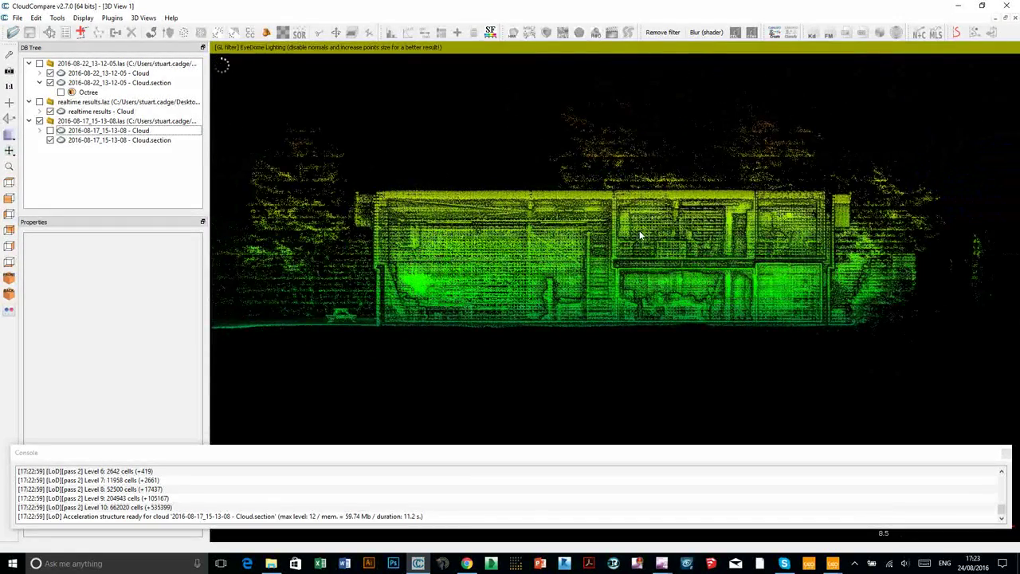